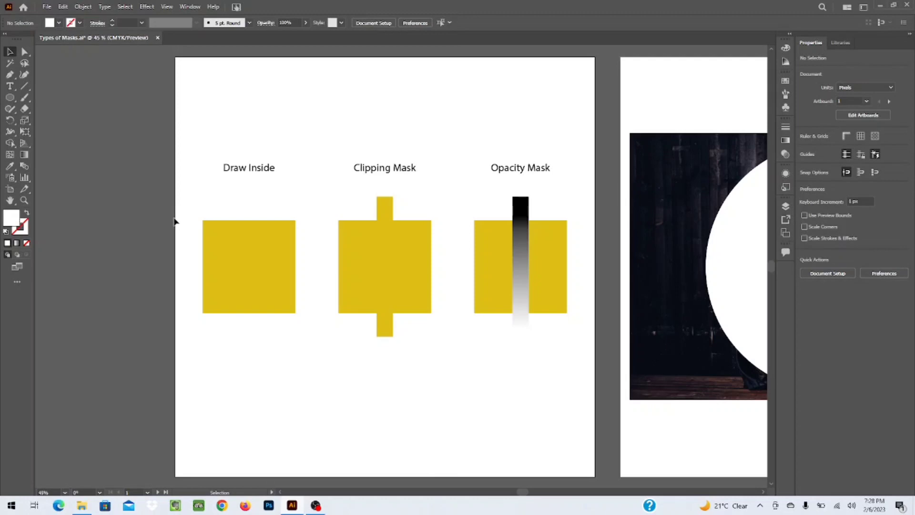
Turn on Draw Inside mode for the yellow square under the Draw Inside label and choose the Star tool.
mouse_move(182, 203)
left_mouse_down()
mouse_move(213, 251)
mouse_move(305, 332)
left_mouse_up()
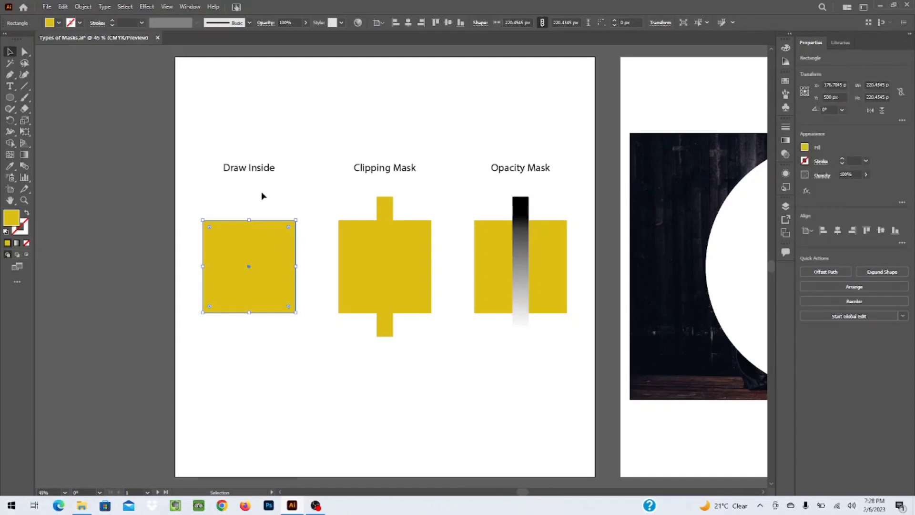
left_click_drag(165, 205, 319, 352)
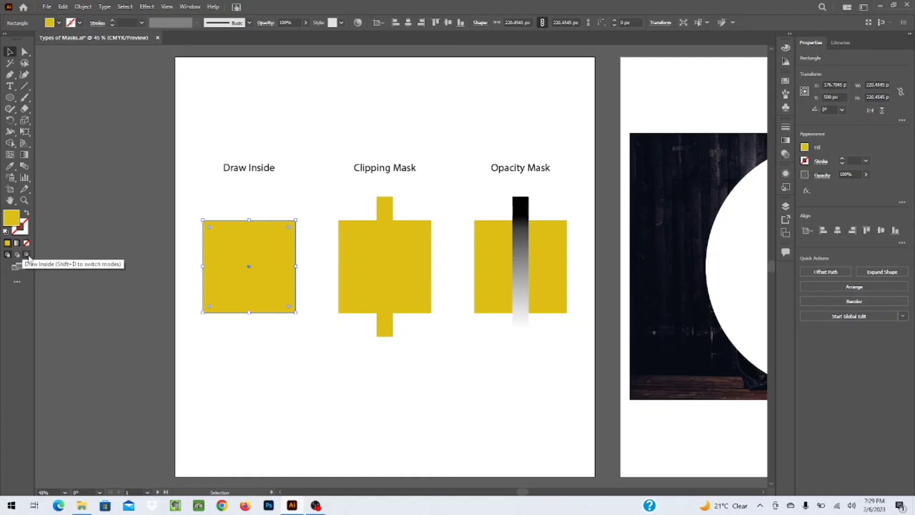
left_click(27, 256)
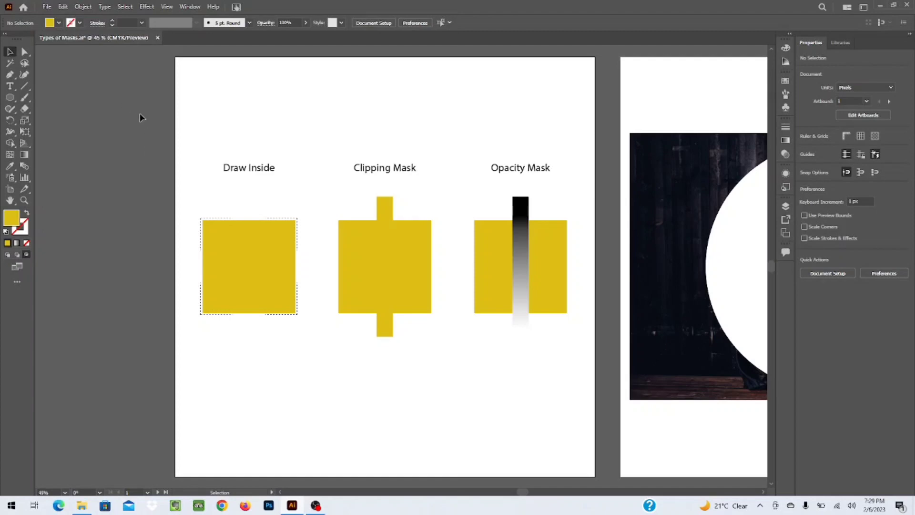
left_click(9, 101)
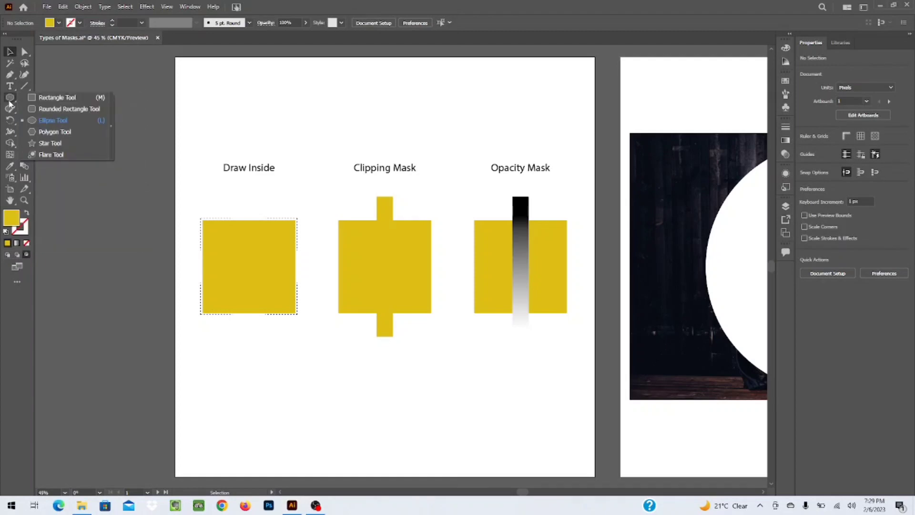
left_click(66, 143)
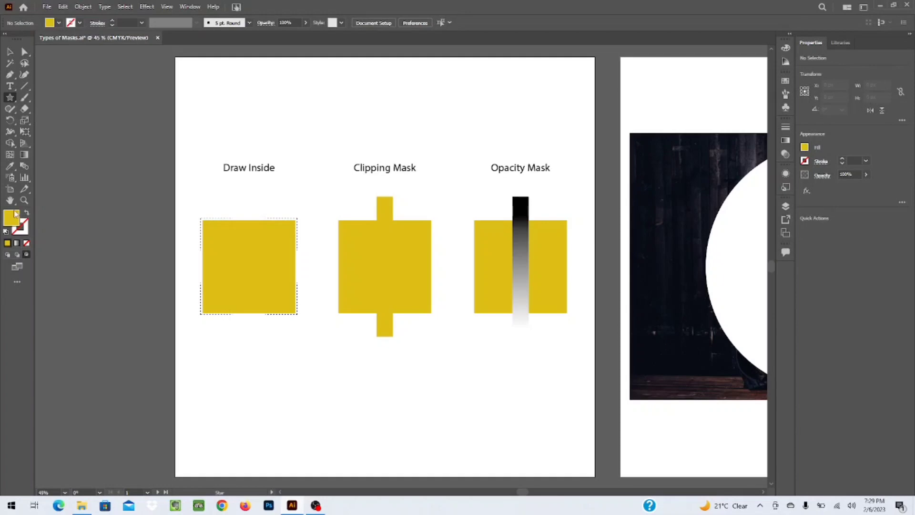
Set the fill colour to teal 16D8CA.
double_click(15, 213)
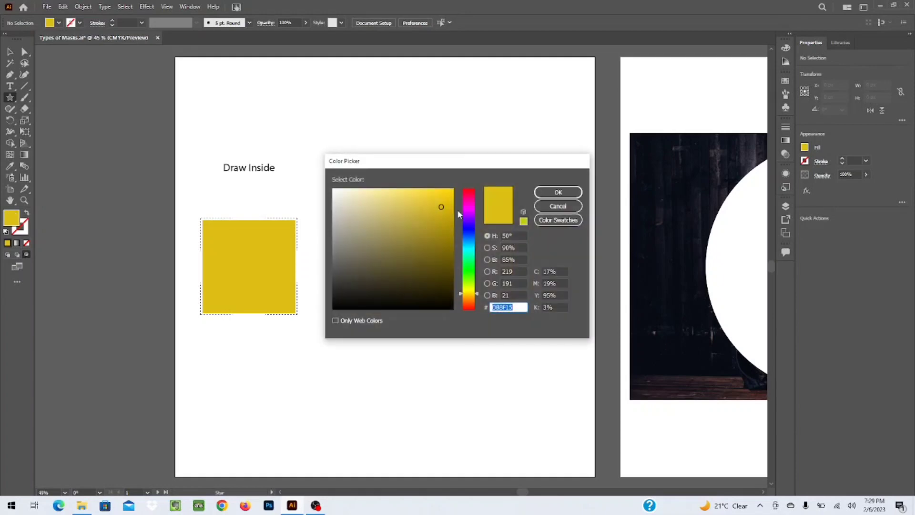
left_click_drag(465, 214, 478, 255)
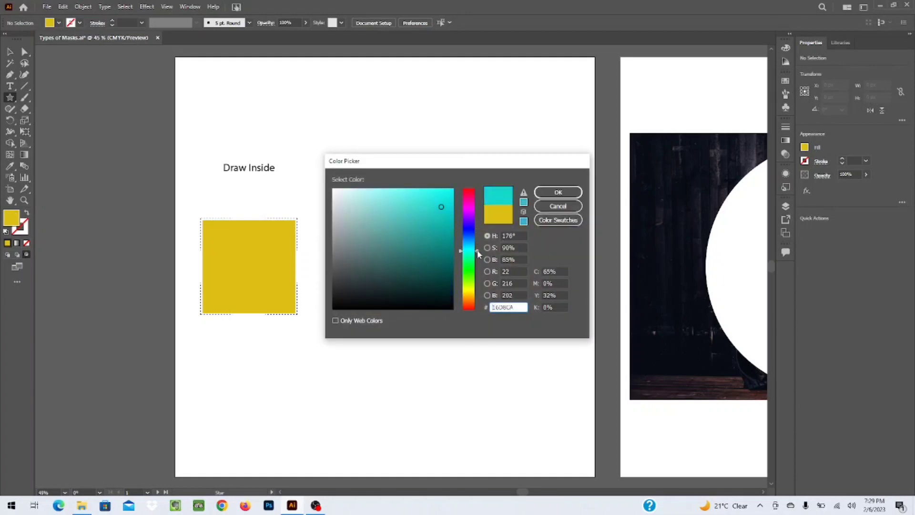
left_click(555, 192)
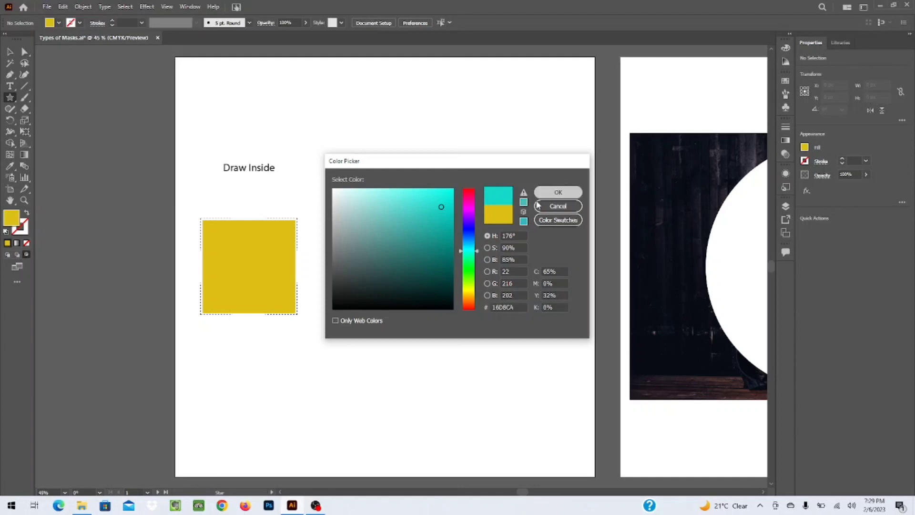
Change the fill colour to red D61827 for the stars.
double_click(18, 220)
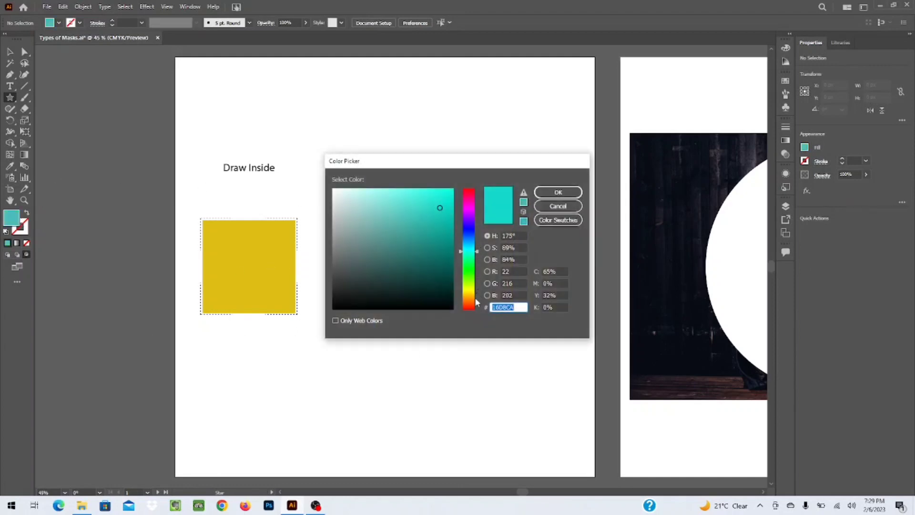
left_click_drag(470, 305, 470, 295)
left_click(472, 191)
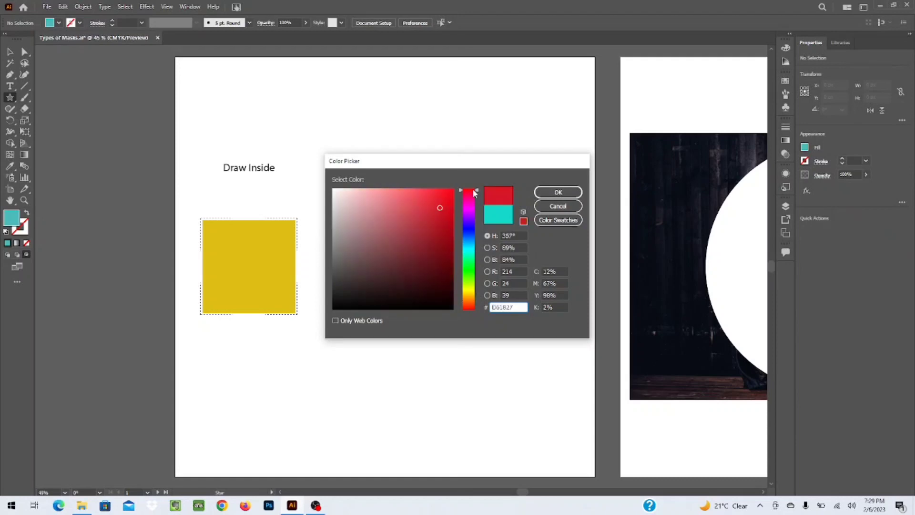
left_click(559, 192)
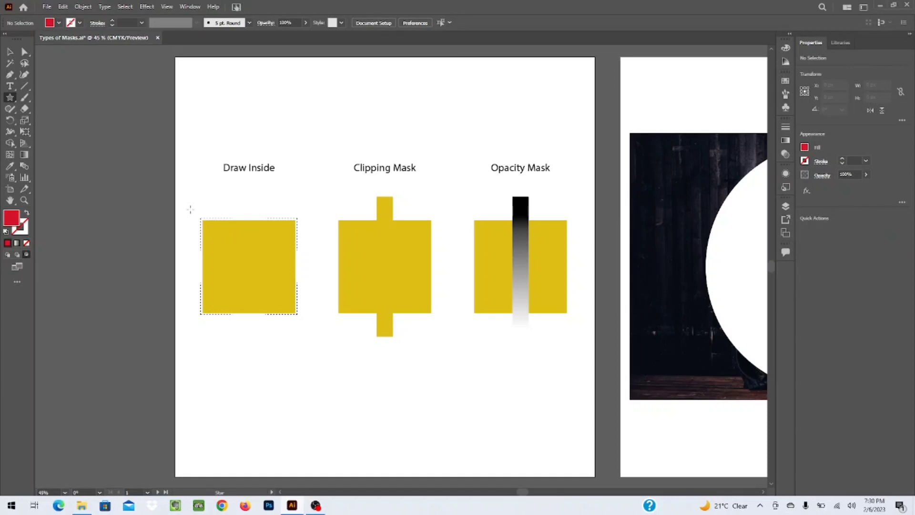
Draw several red stars of varying size and rotation within the yellow square, some overlapping its edges, and deselect them.
mouse_move(190, 210)
left_mouse_down()
mouse_move(249, 234)
mouse_move(263, 268)
mouse_move(211, 282)
mouse_move(231, 294)
mouse_move(266, 289)
left_mouse_up()
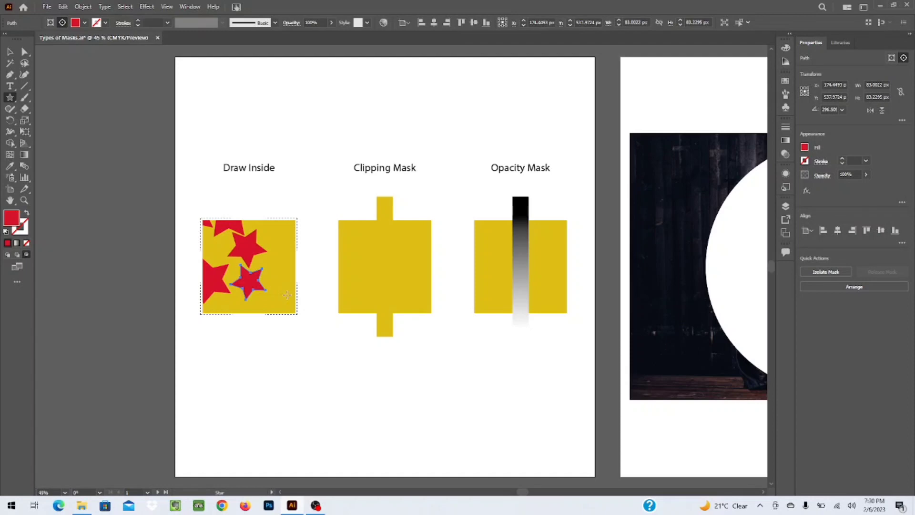
mouse_move(285, 296)
left_mouse_down()
mouse_move(310, 315)
mouse_move(314, 308)
mouse_move(292, 337)
mouse_move(288, 319)
left_mouse_up()
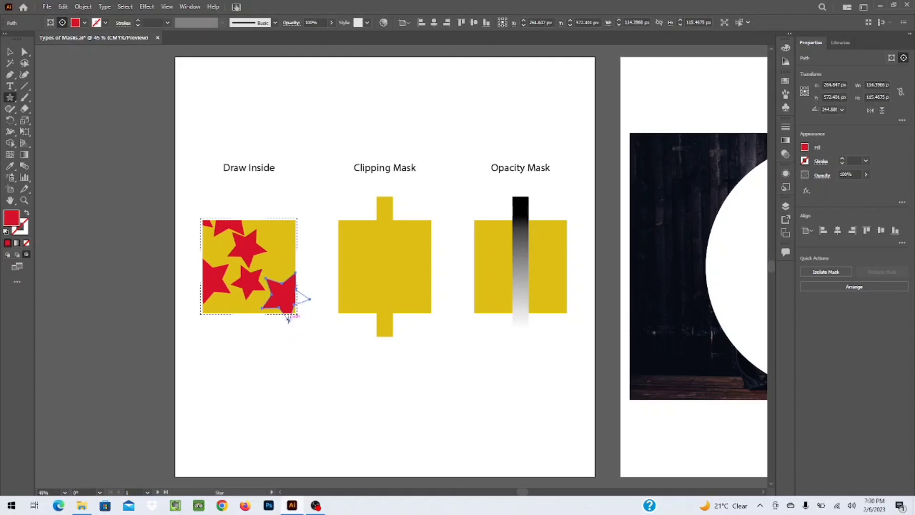
left_click(15, 53)
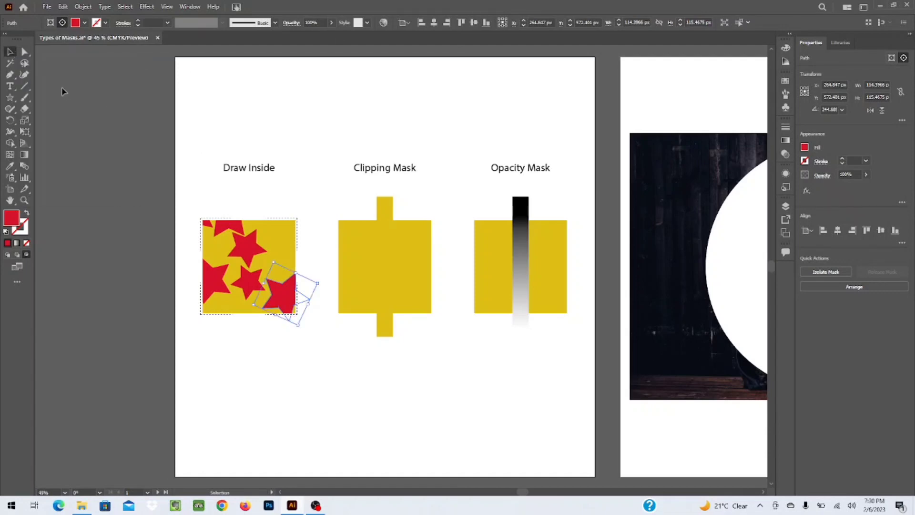
left_click(180, 141)
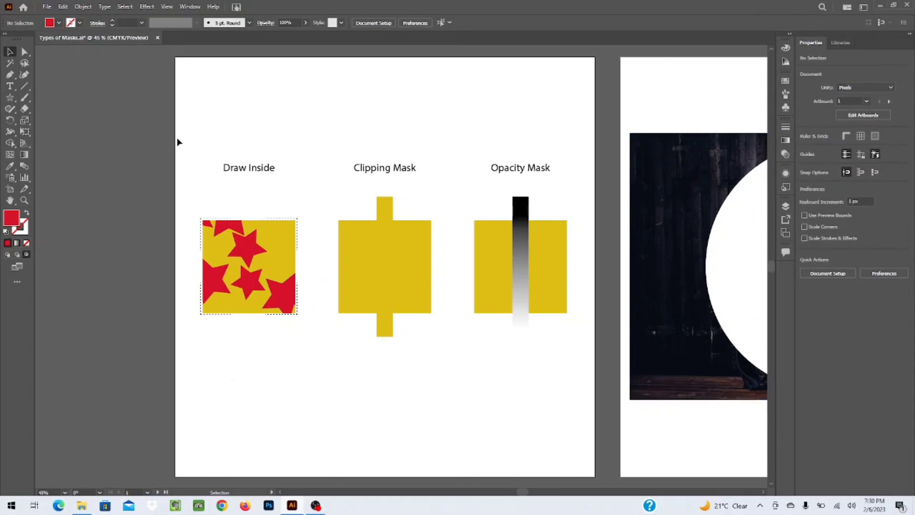
Leave Draw Inside mode and return to the normal drawing mode.
mouse_move(176, 137)
left_mouse_down()
mouse_move(242, 167)
mouse_move(316, 382)
left_mouse_up()
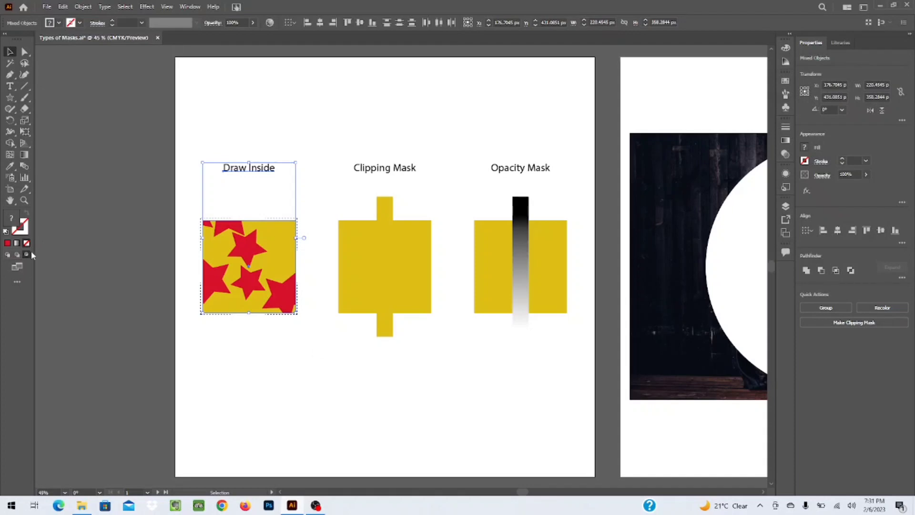
left_click(233, 334)
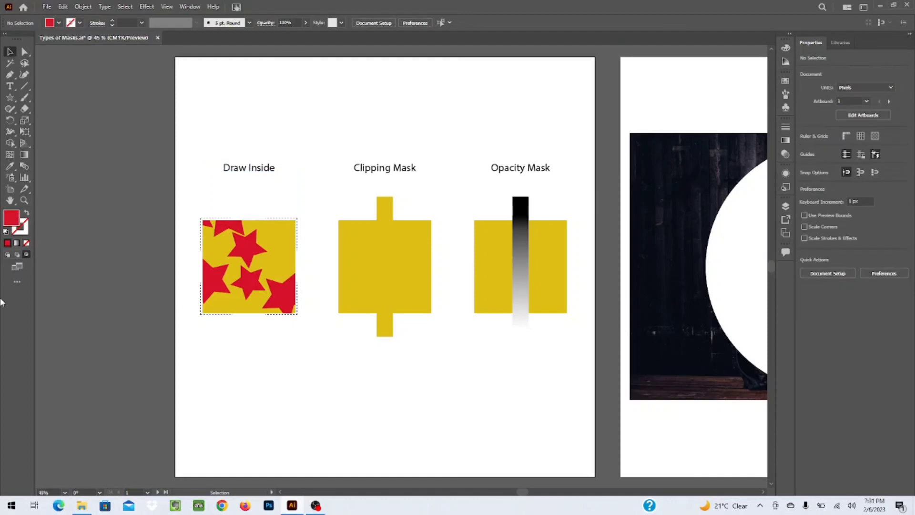
left_click(7, 255)
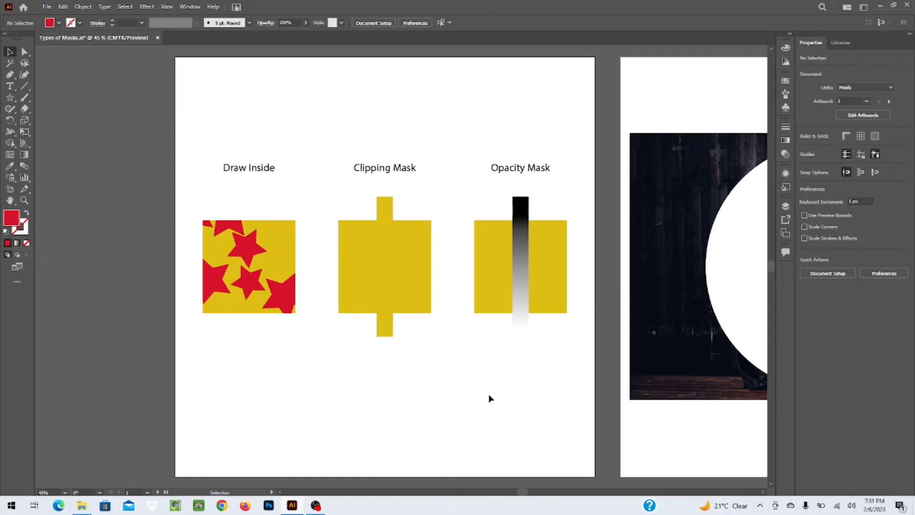
Recolour the vertical strip under the Clipping Mask label with a black fill.
left_click_drag(489, 394, 429, 393)
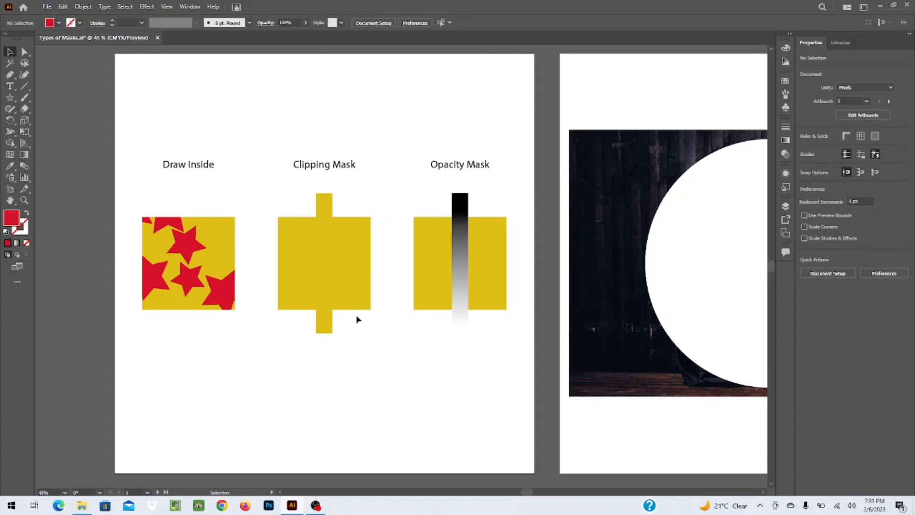
left_click(333, 268)
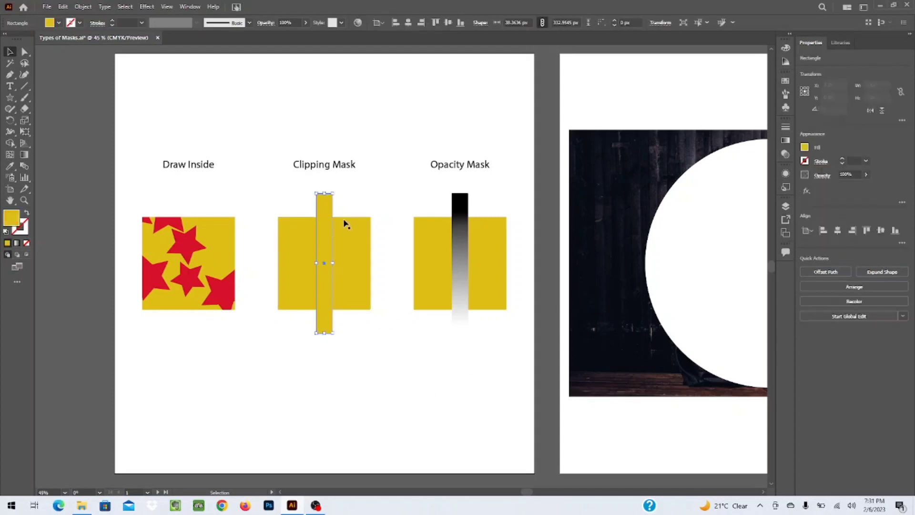
double_click(11, 219)
left_click_drag(421, 279, 443, 305)
left_click(558, 192)
left_click(274, 231)
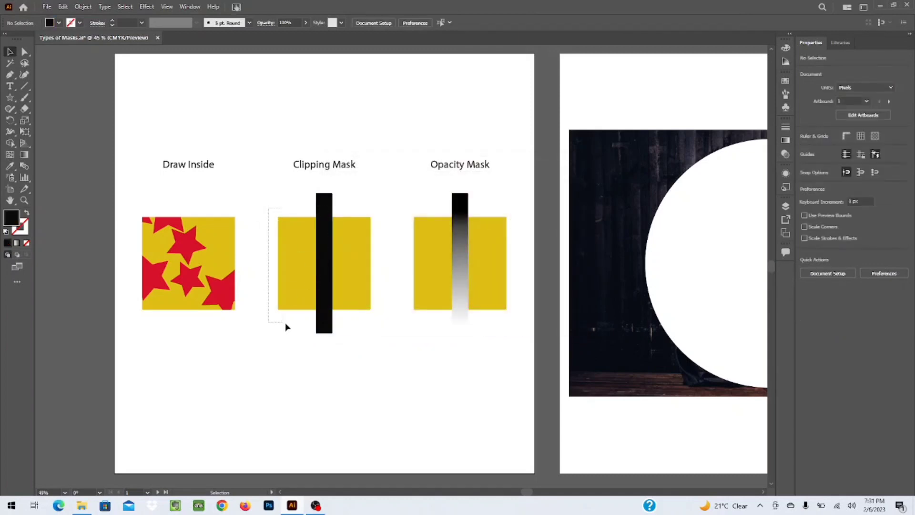
left_click(311, 305)
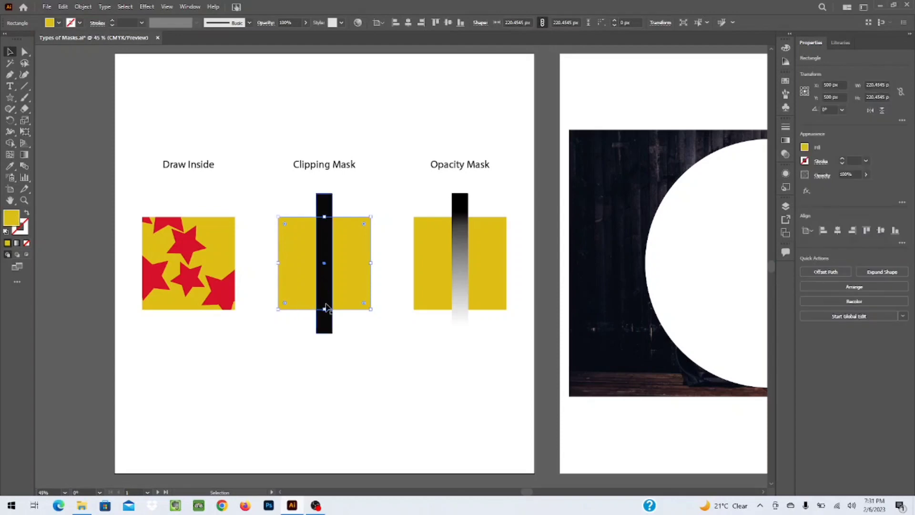
left_click(343, 347)
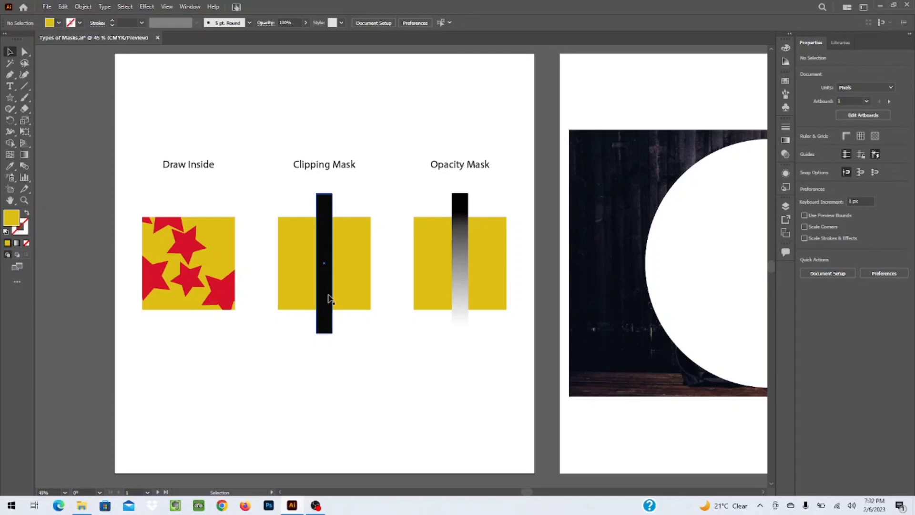
Send the black strip under the Clipping Mask label one level backward.
right_click(324, 318)
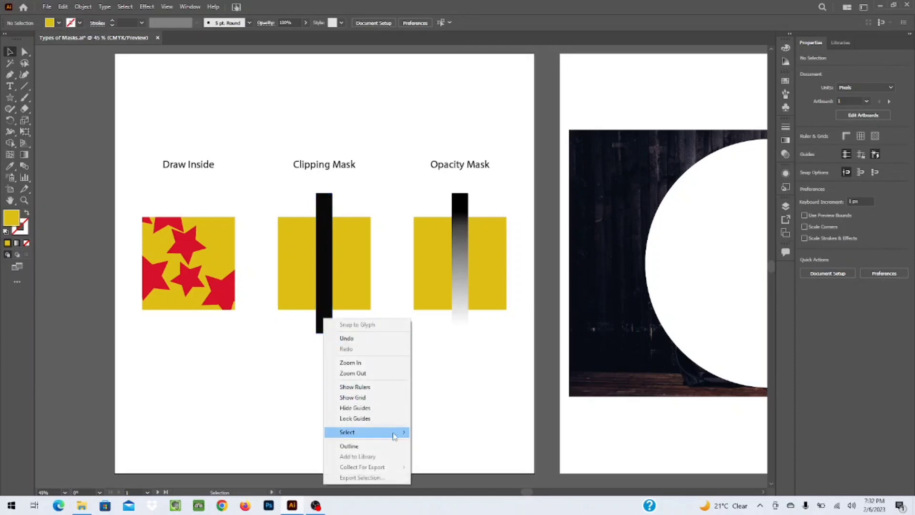
left_click(335, 301)
double_click(335, 303)
right_click(335, 306)
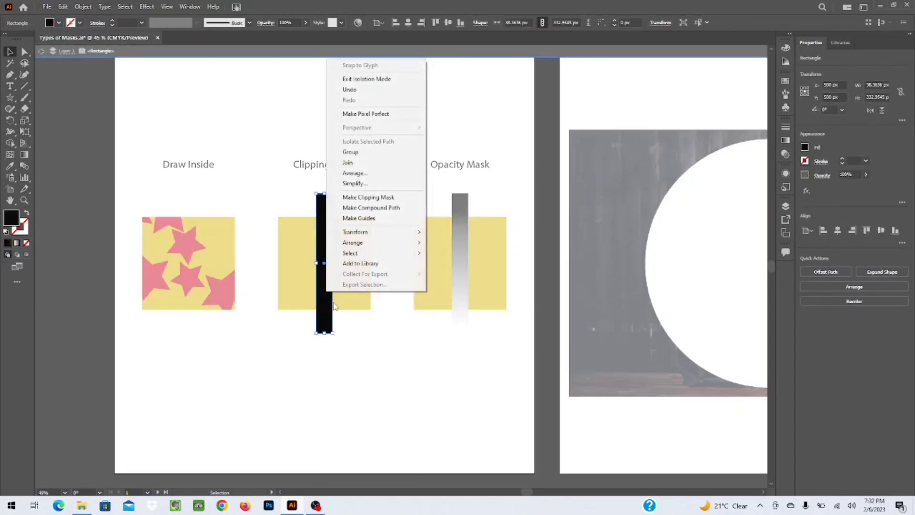
left_click(354, 330)
right_click(321, 309)
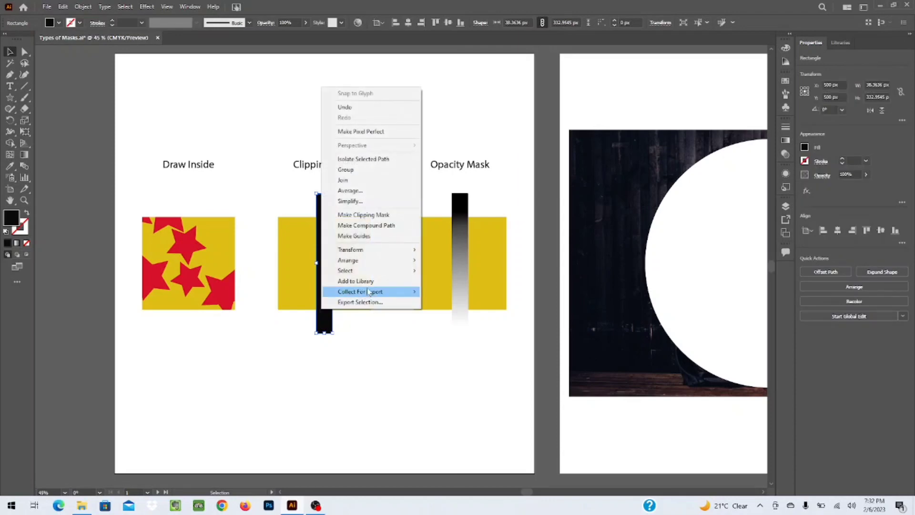
mouse_move(372, 265)
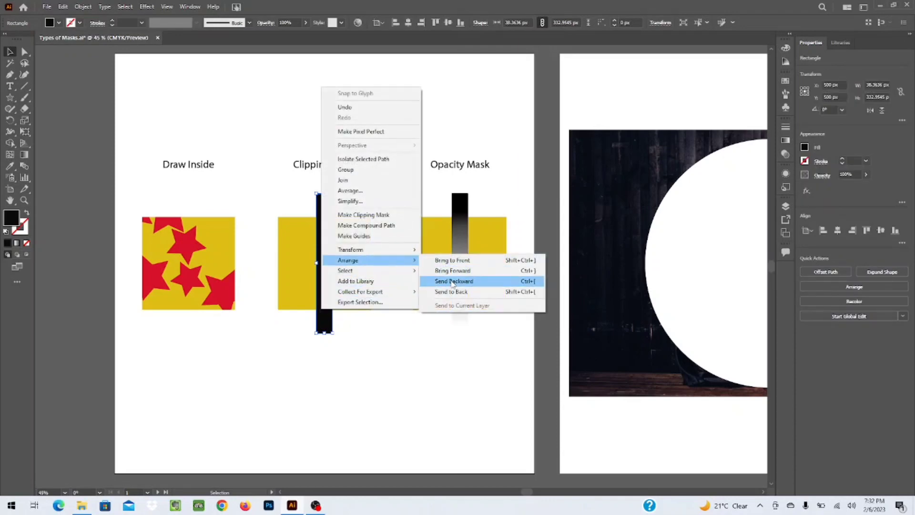
left_click(451, 281)
Send the black strip to the back, behind the yellow square, and deselect it.
right_click(319, 296)
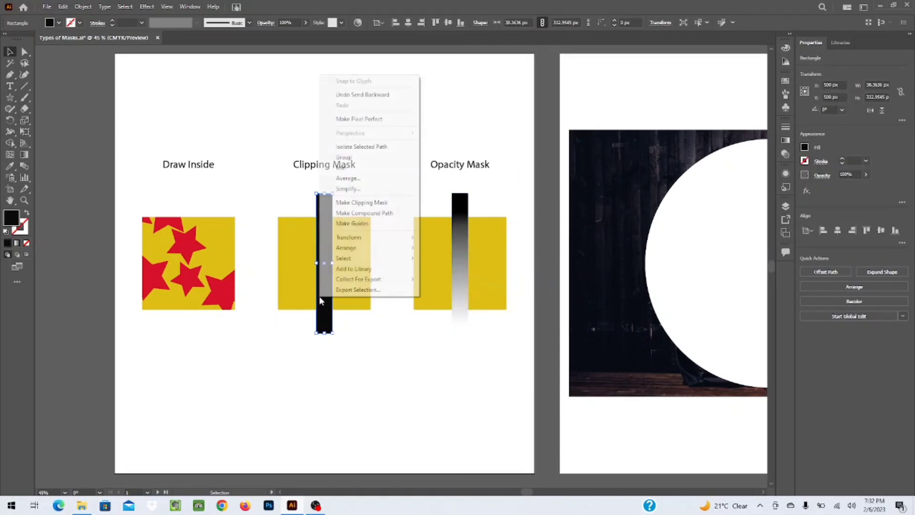
mouse_move(367, 248)
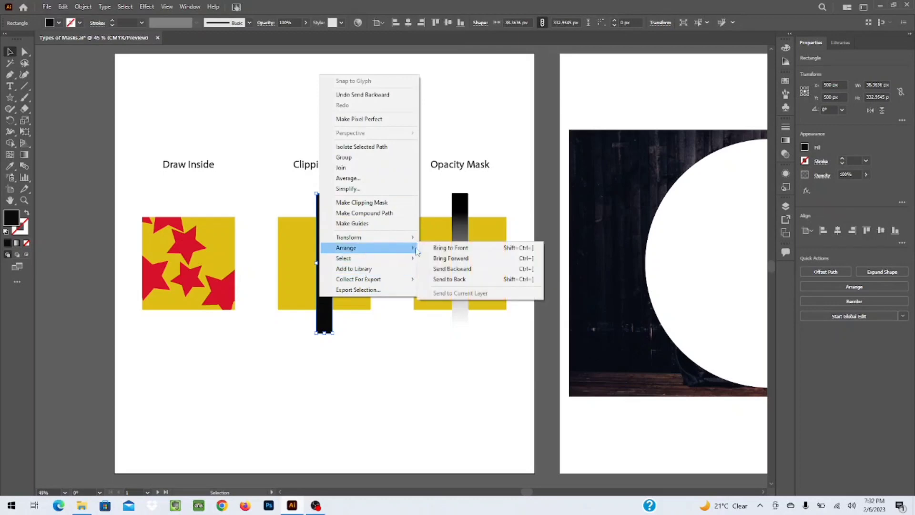
left_click(449, 279)
left_click(361, 345)
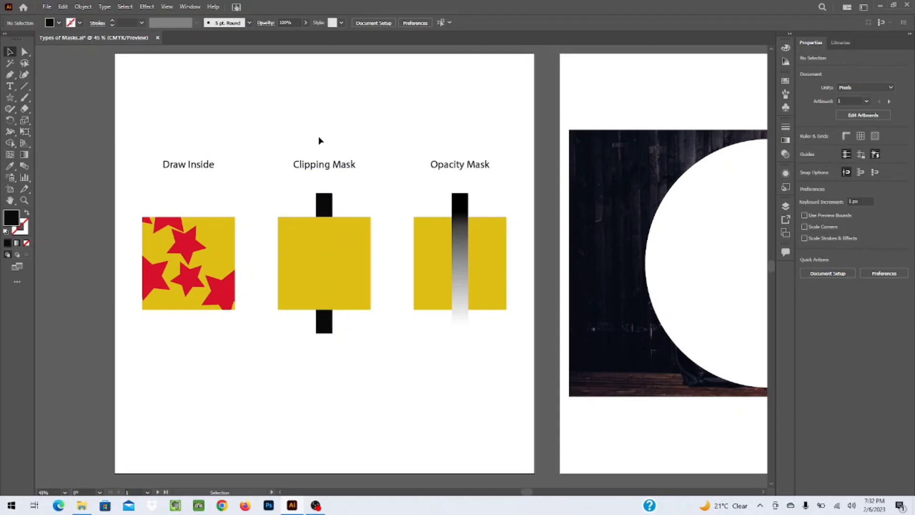
Bring the black strip back to the front, above the yellow square, and deselect it.
left_click(323, 329)
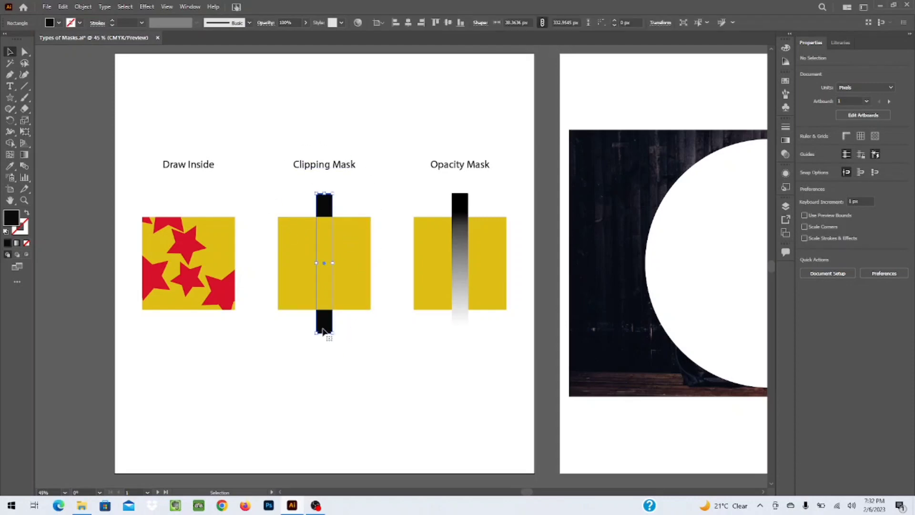
right_click(323, 329)
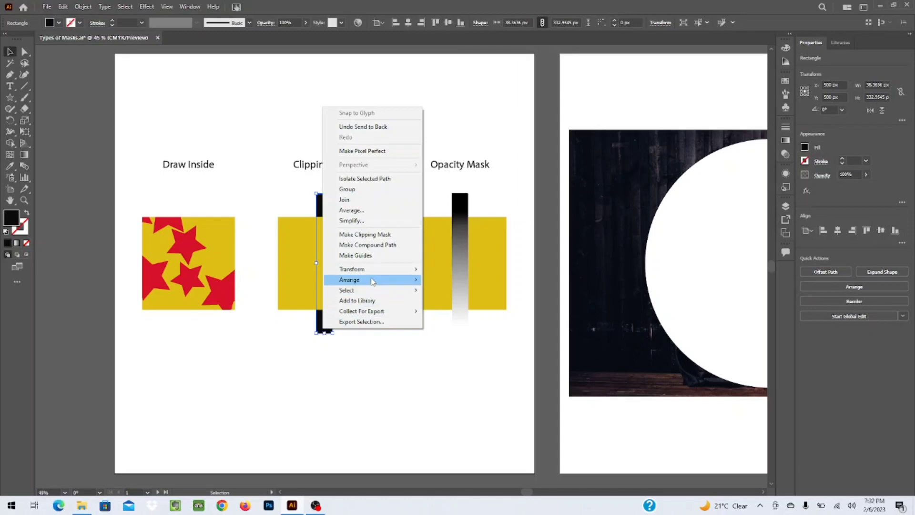
mouse_move(374, 280)
left_click(426, 280)
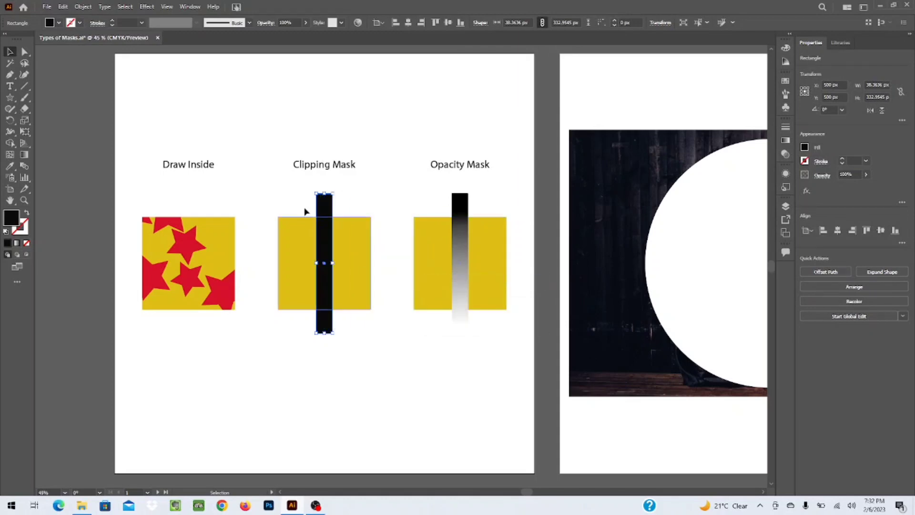
right_click(325, 225)
mouse_move(387, 398)
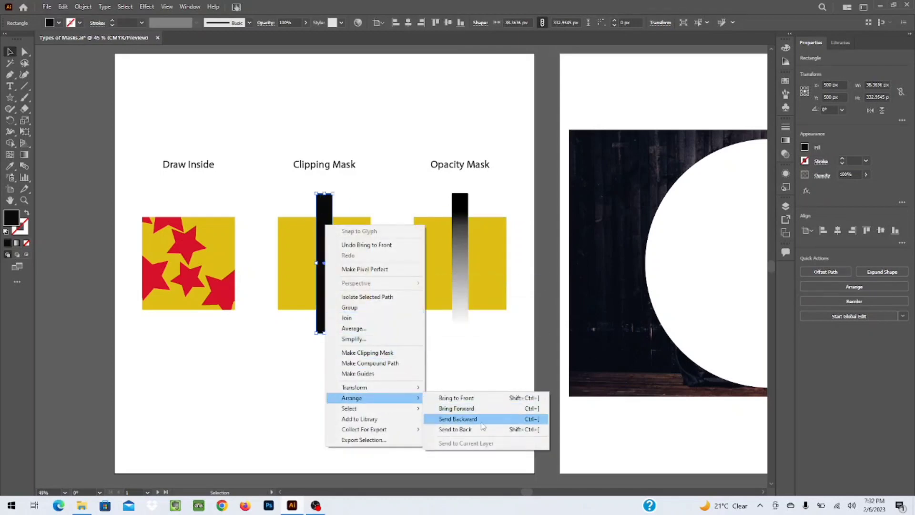
left_click(231, 370)
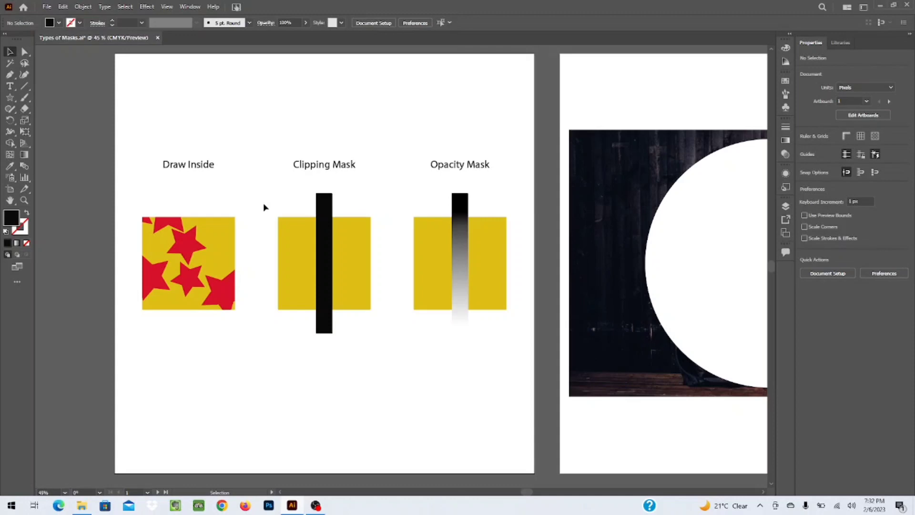
Make a clipping mask from the black strip and the yellow square under the Clipping Mask label.
left_click_drag(261, 196, 380, 367)
right_click(332, 277)
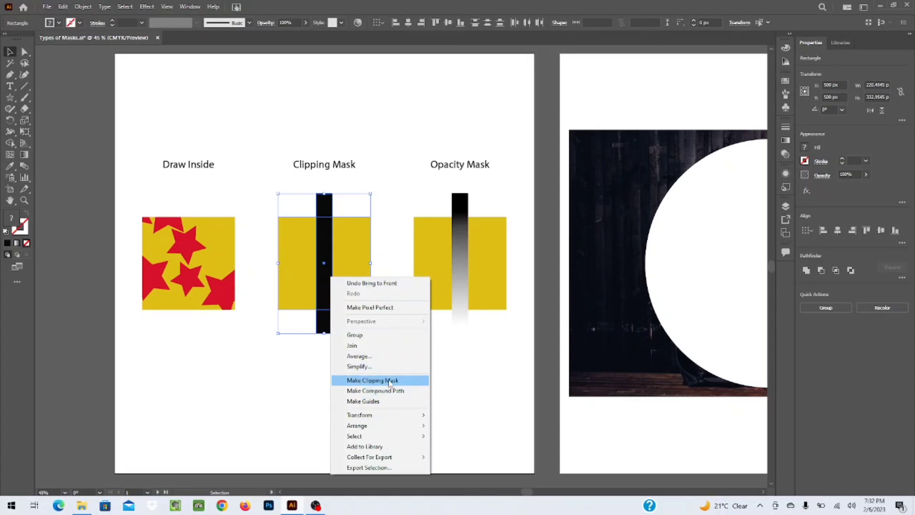
left_click(391, 381)
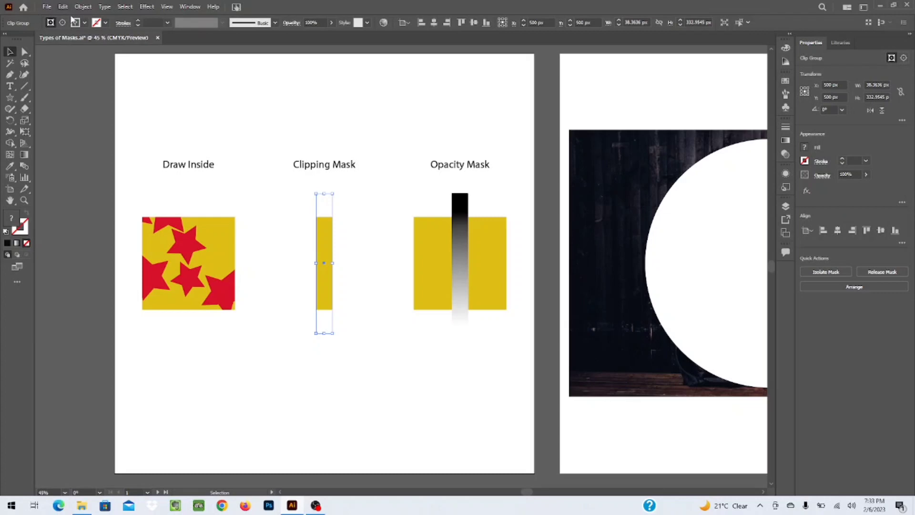
Release the clipping mask, make it again from the unfilled strip and the yellow square, and deselect the result.
right_click(323, 275)
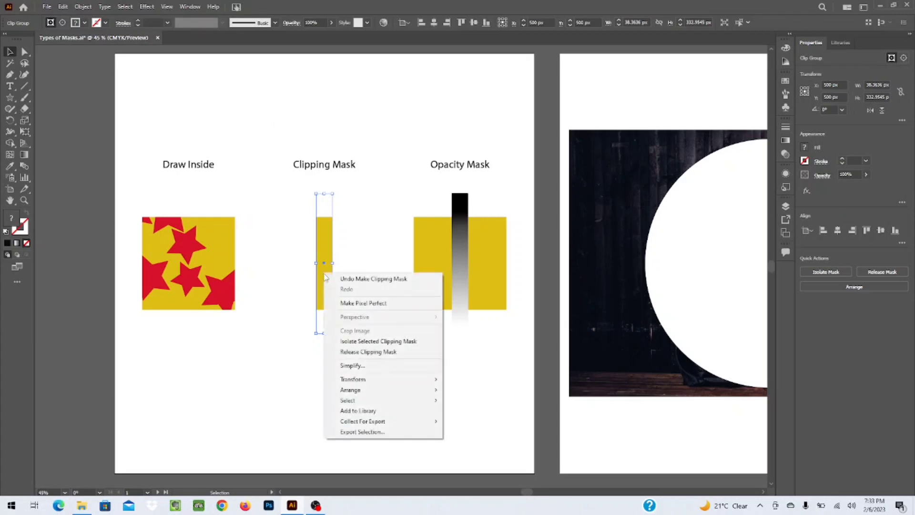
left_click(381, 353)
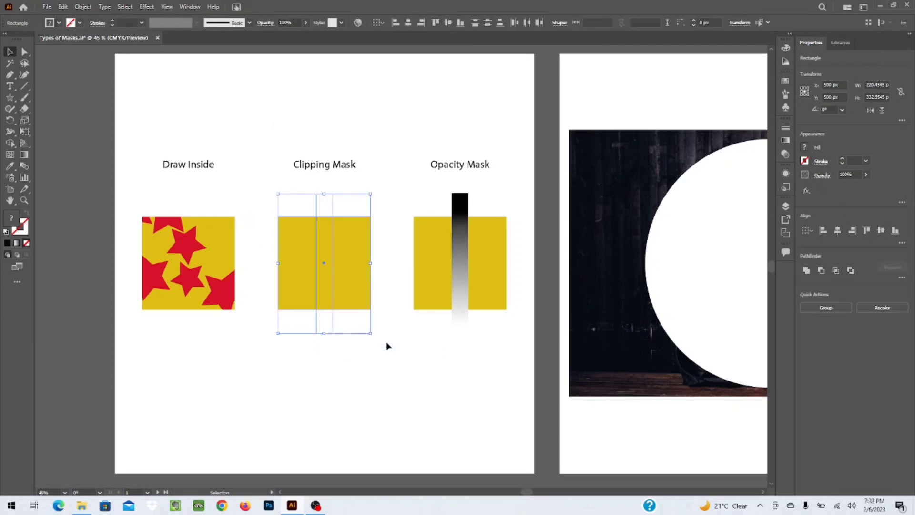
left_click(387, 346)
left_click(333, 322)
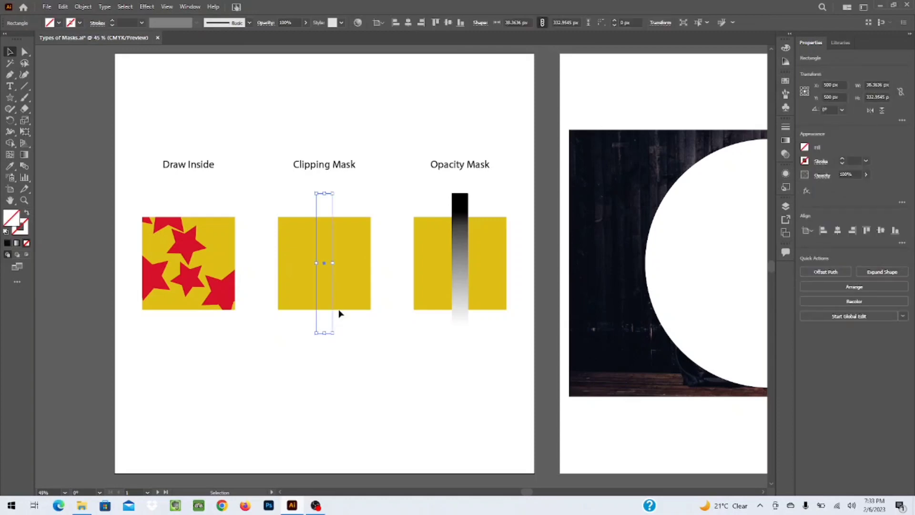
left_click(348, 288, "shift")
key("ctrl+7")
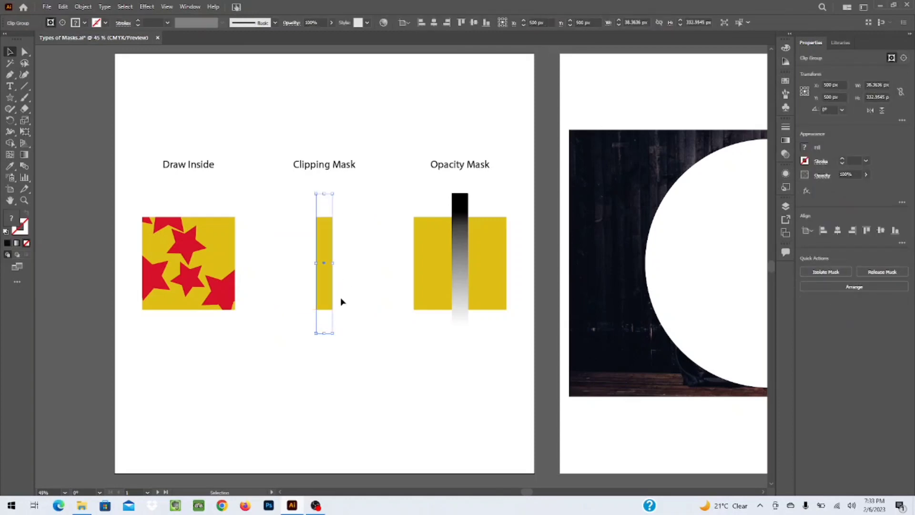
left_click(401, 369)
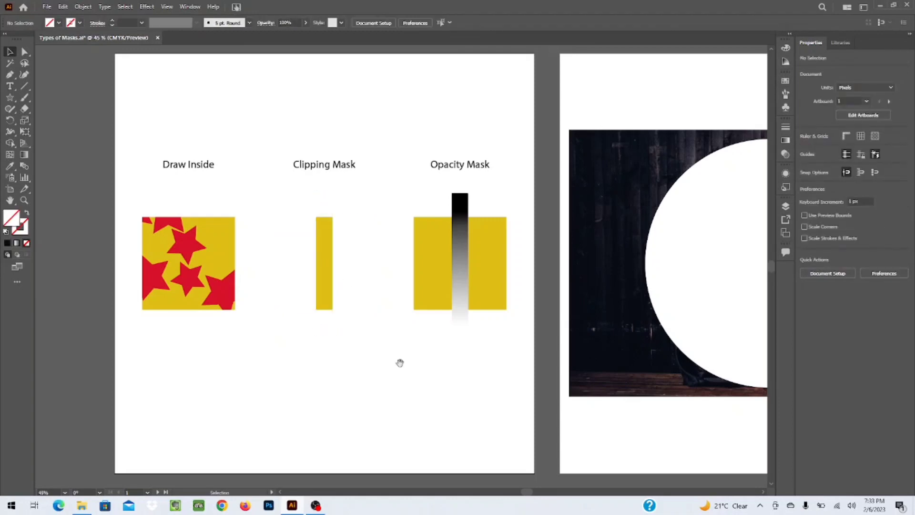
Examine the gradient fill of the vertical strip over the yellow square under the Opacity Mask label.
left_click_drag(443, 364, 255, 370)
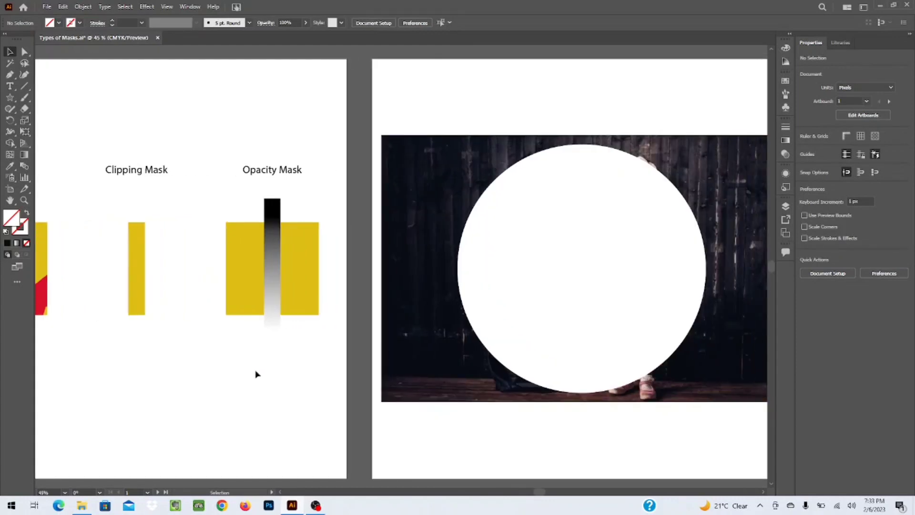
left_click(249, 269)
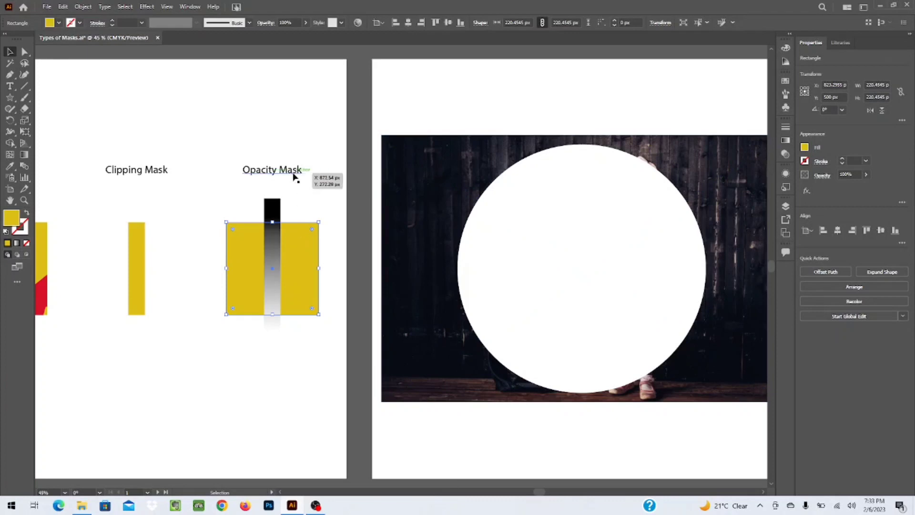
left_click(312, 197)
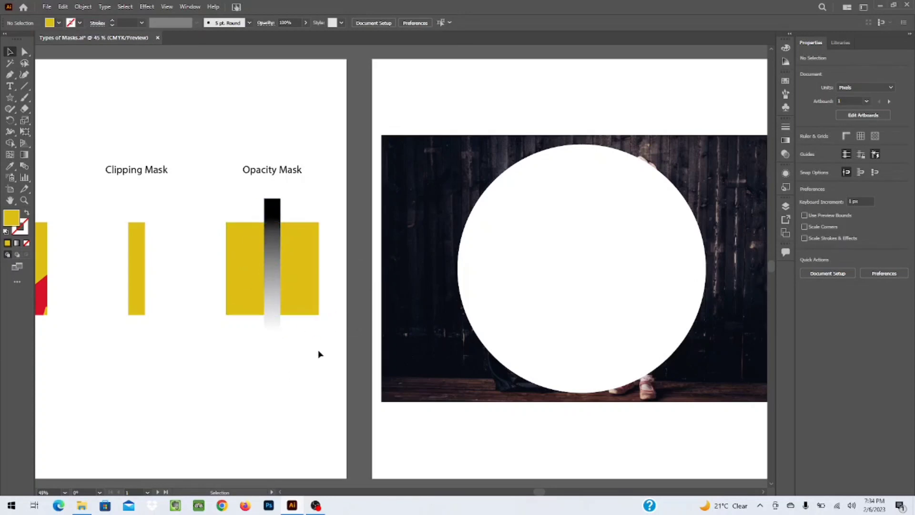
left_click(270, 241)
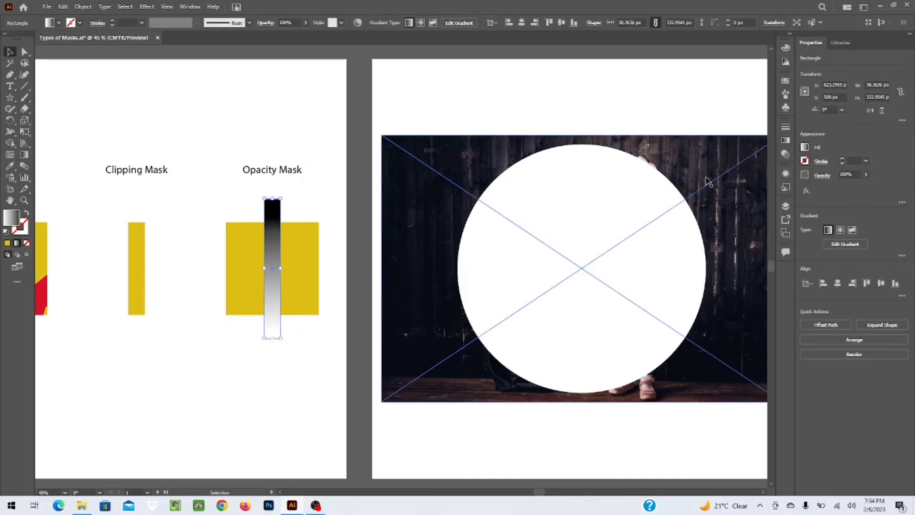
left_click(805, 148)
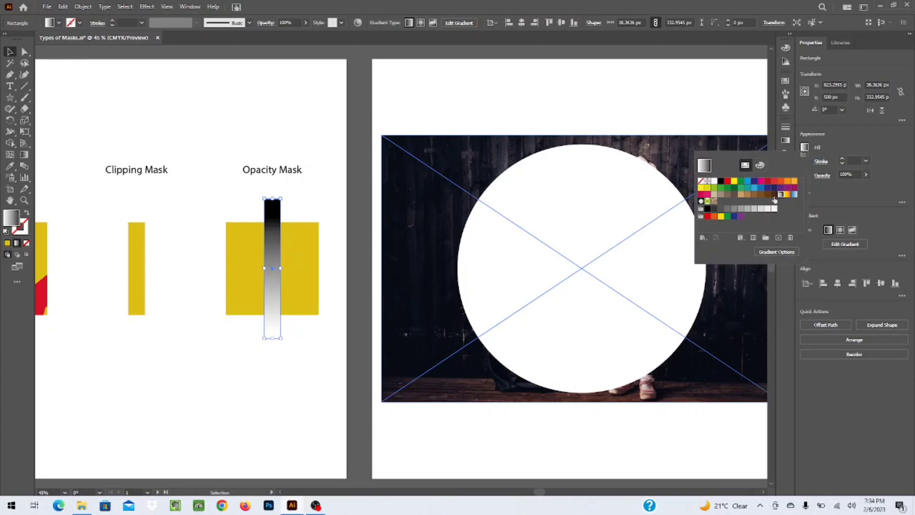
left_click(780, 255)
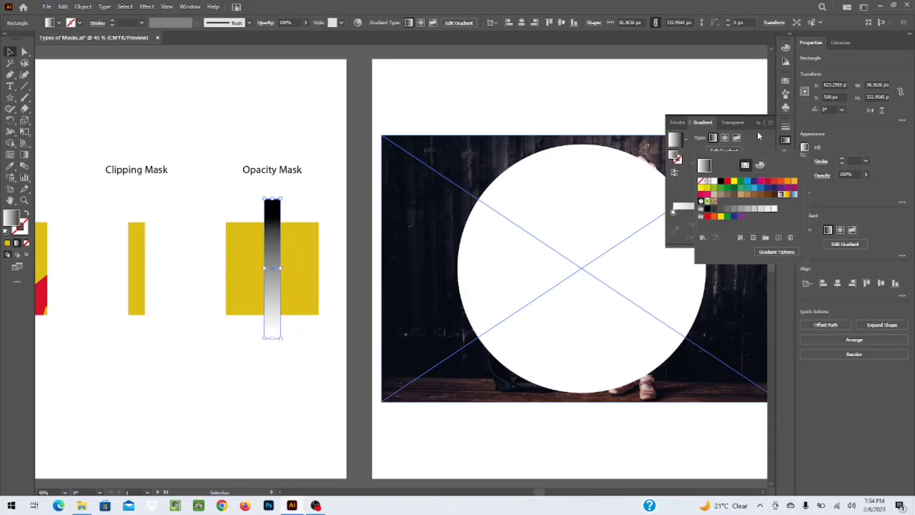
left_click(768, 147)
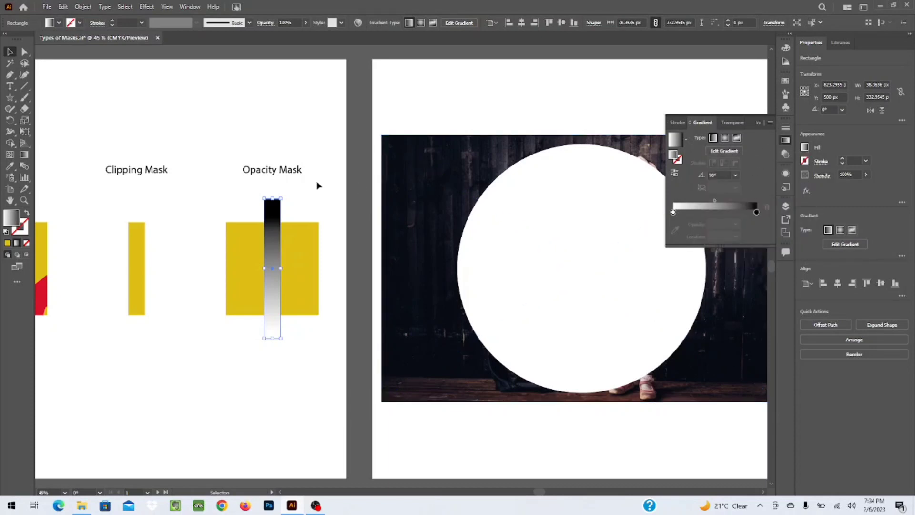
left_click(345, 196)
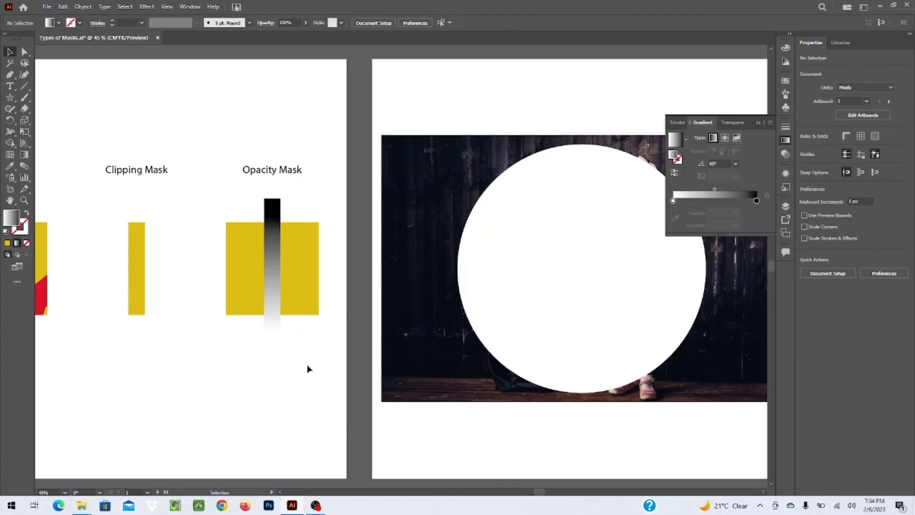
Make an opacity mask from the gradient strip and the yellow square under the Opacity Mask label, and deselect it.
left_click_drag(330, 354, 207, 198)
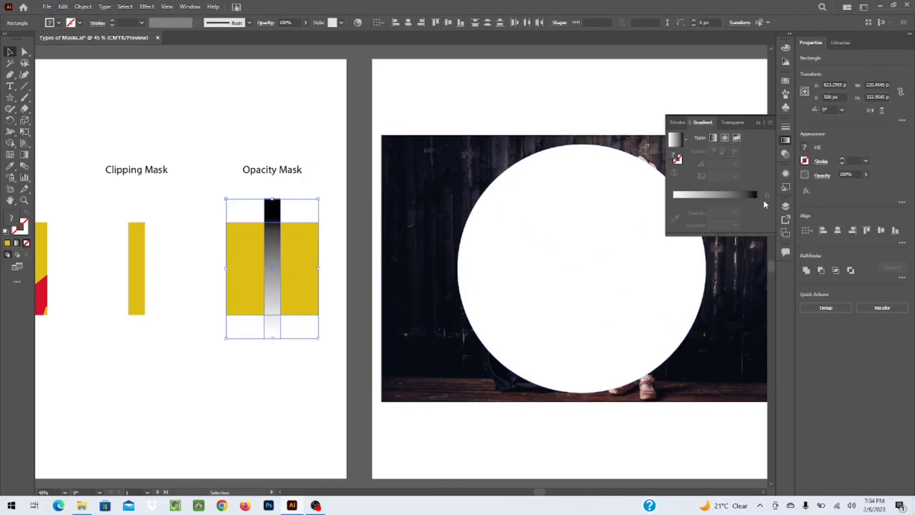
left_click(784, 154)
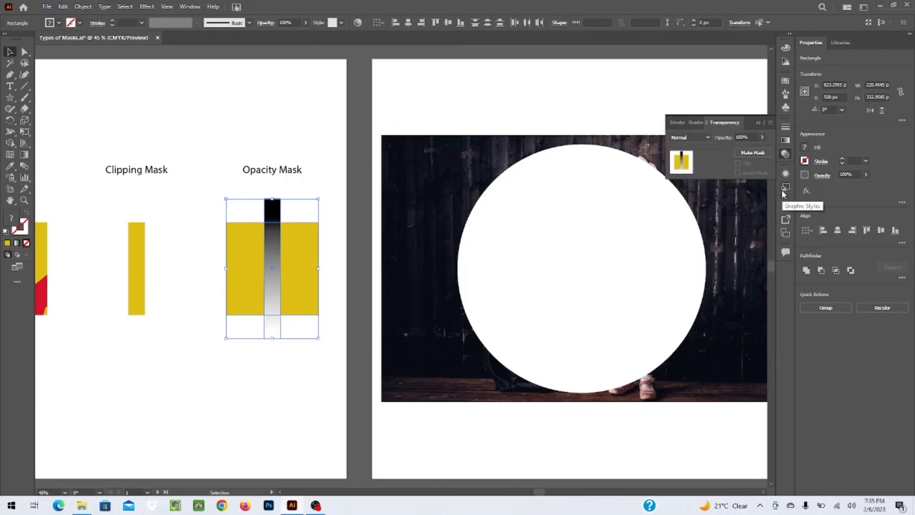
left_click(187, 6)
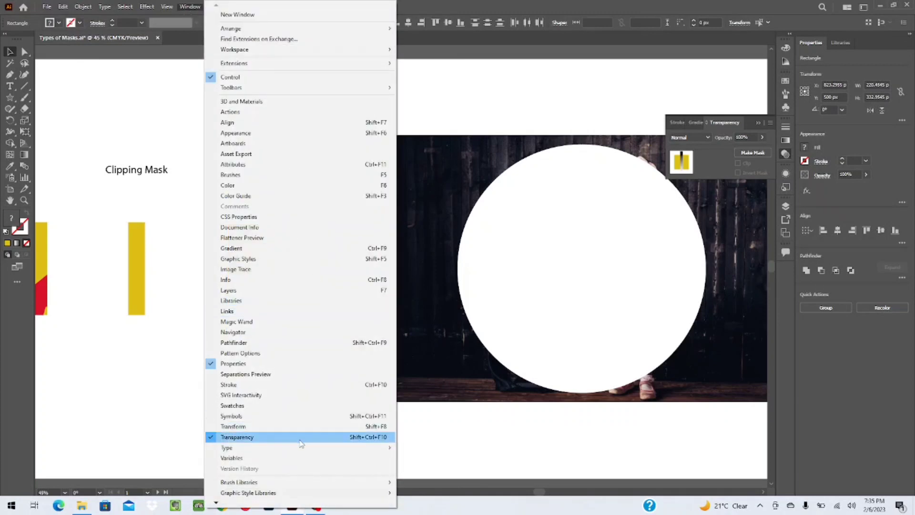
left_click(715, 168)
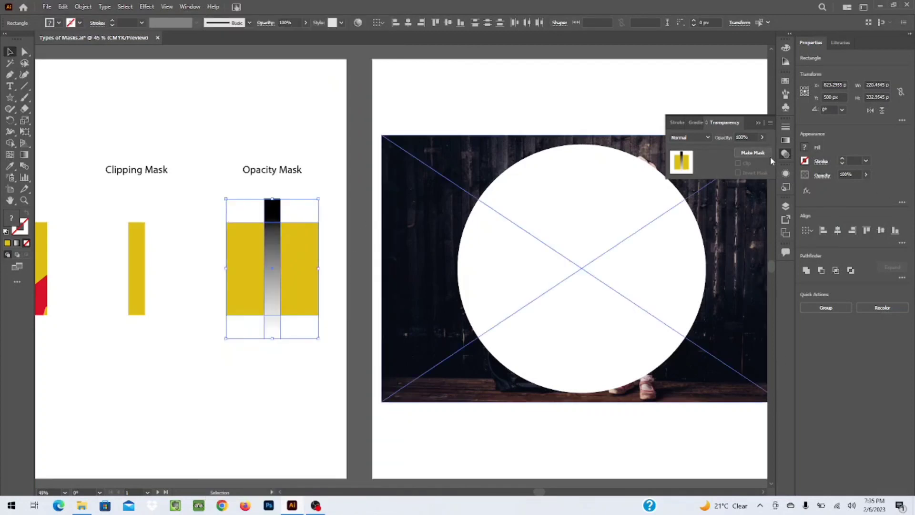
left_click(753, 153)
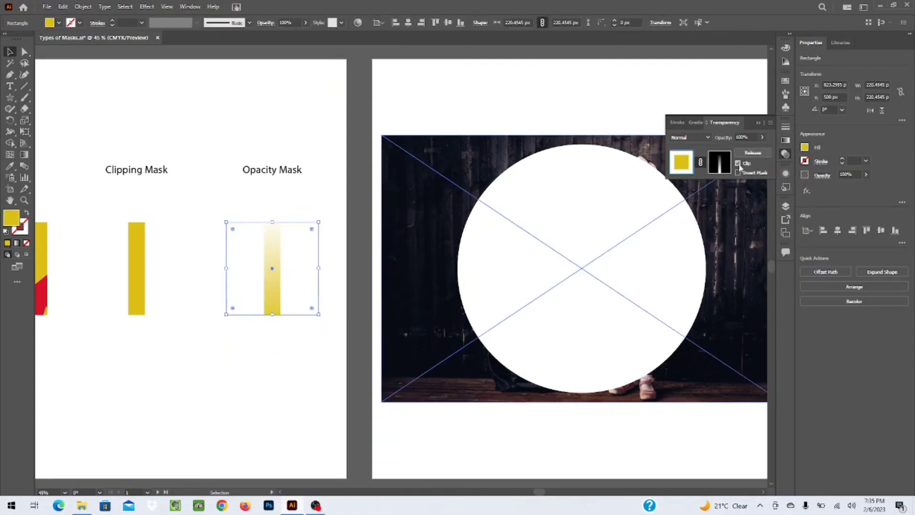
left_click(319, 335)
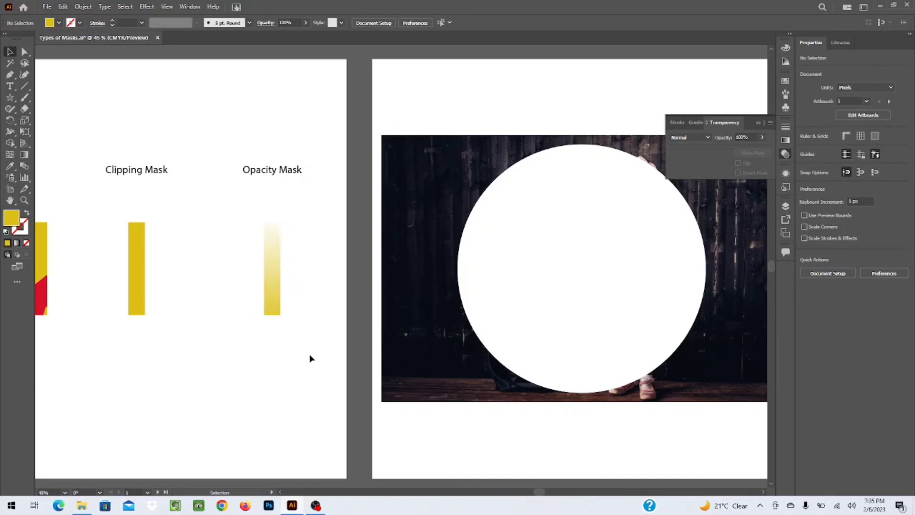
Release the opacity mask on the yellow square and make it again from the same two shapes.
left_click_drag(294, 293, 295, 292)
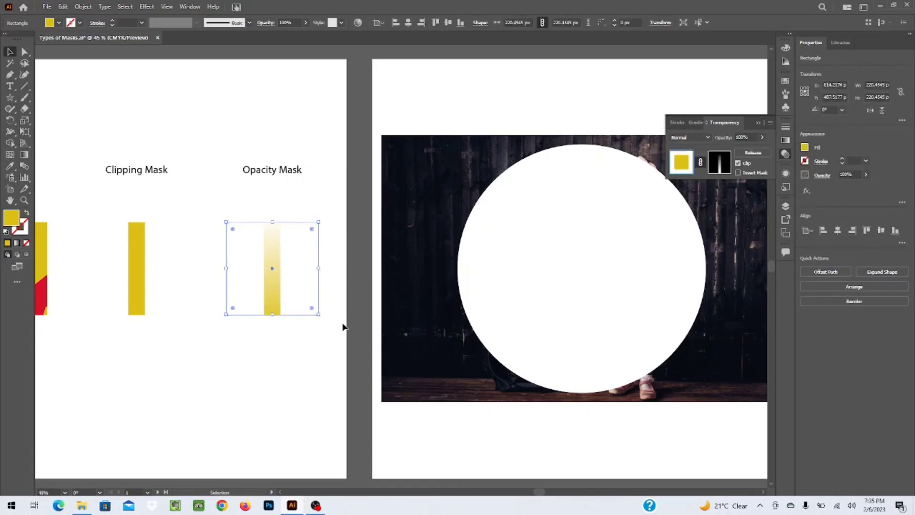
left_click(333, 355)
left_click(292, 309)
left_click(753, 153)
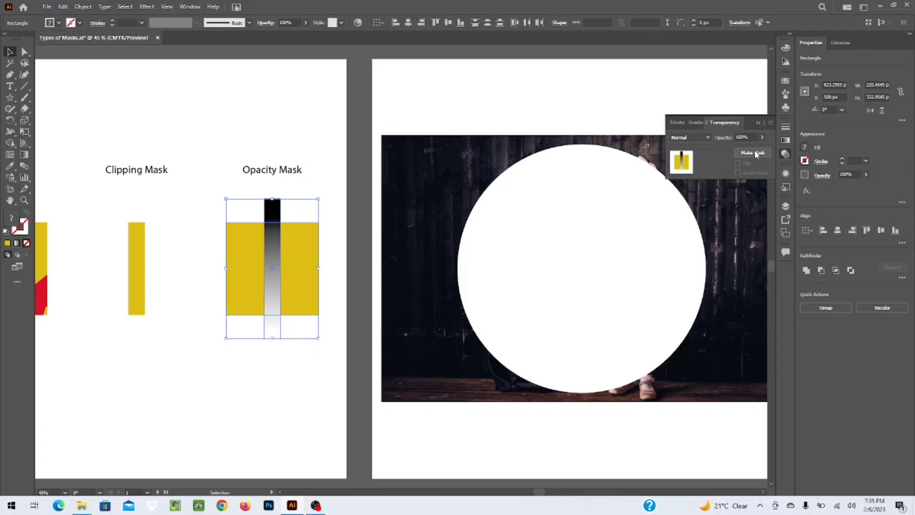
left_click(754, 153)
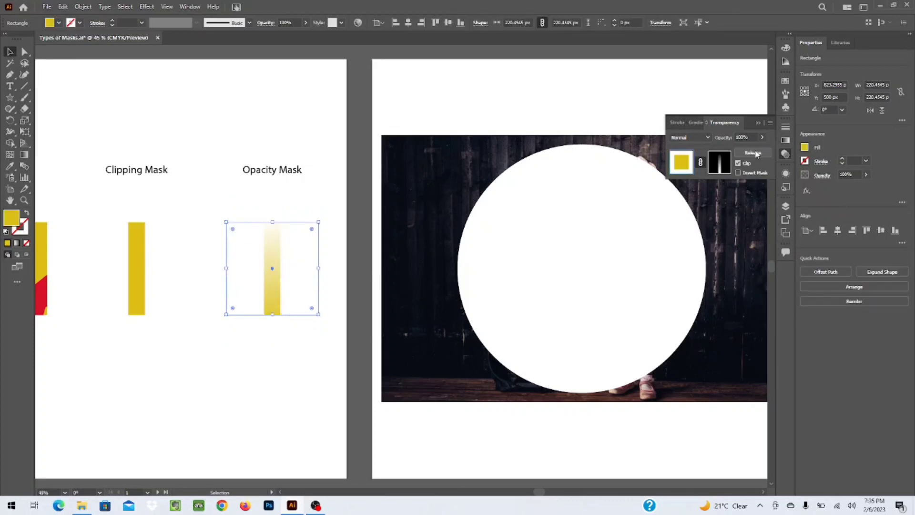
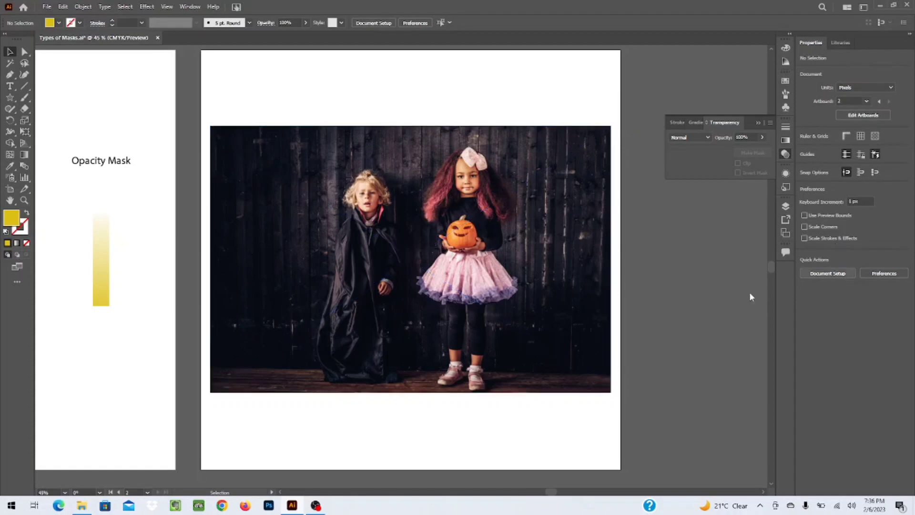
Send the photo of the two costumed children to the back, behind the white circle, and deselect it.
right_click(478, 332)
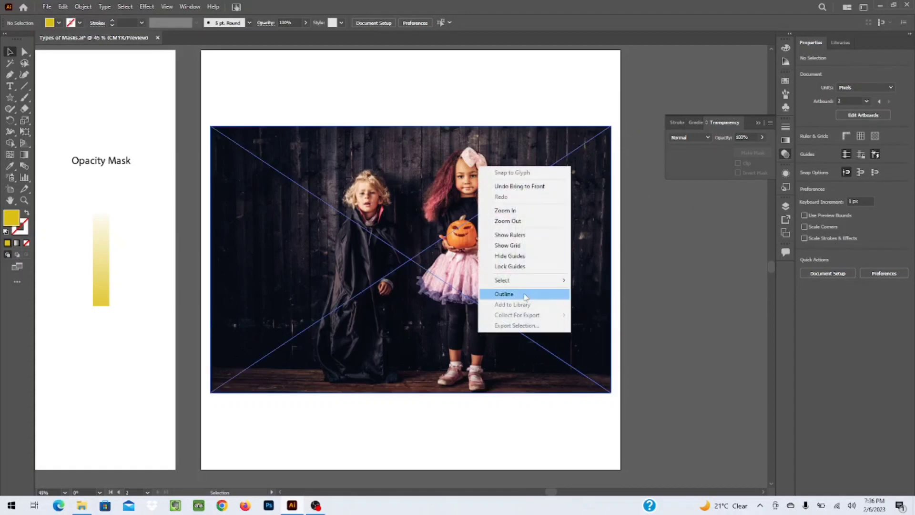
left_click(452, 299)
right_click(450, 295)
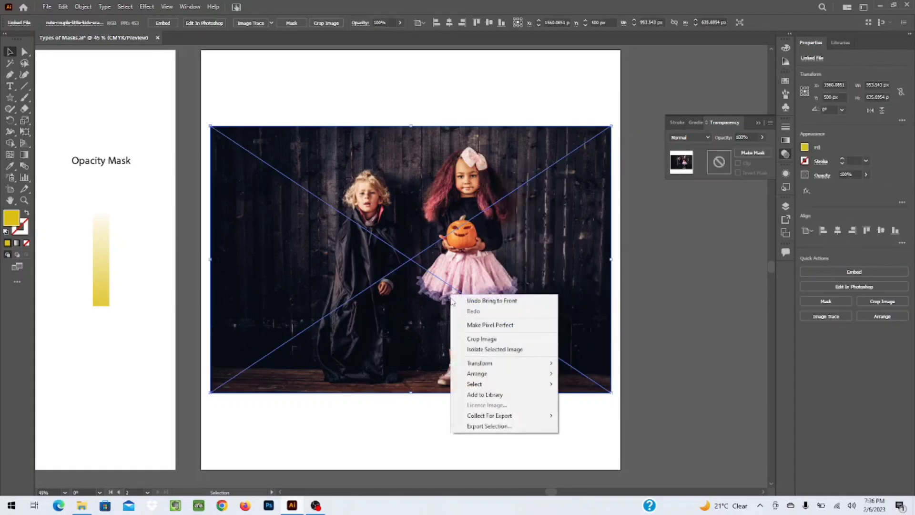
mouse_move(505, 387)
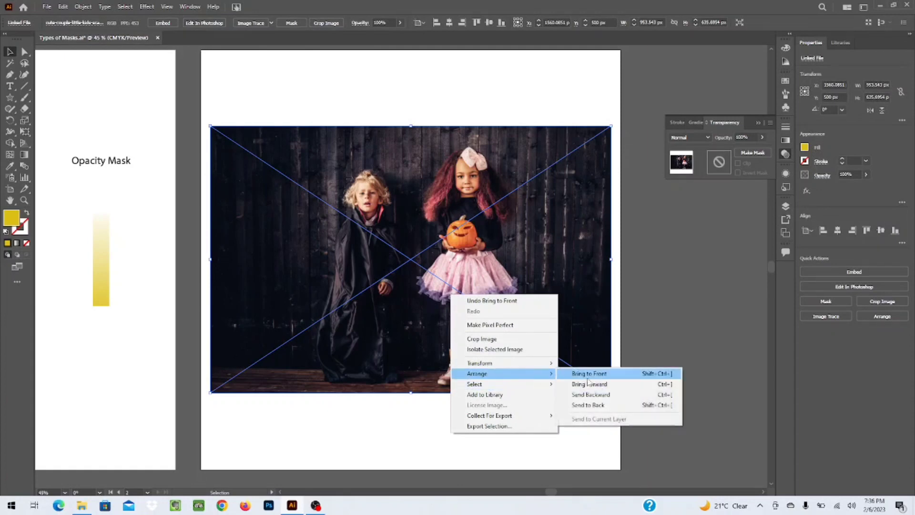
left_click(589, 406)
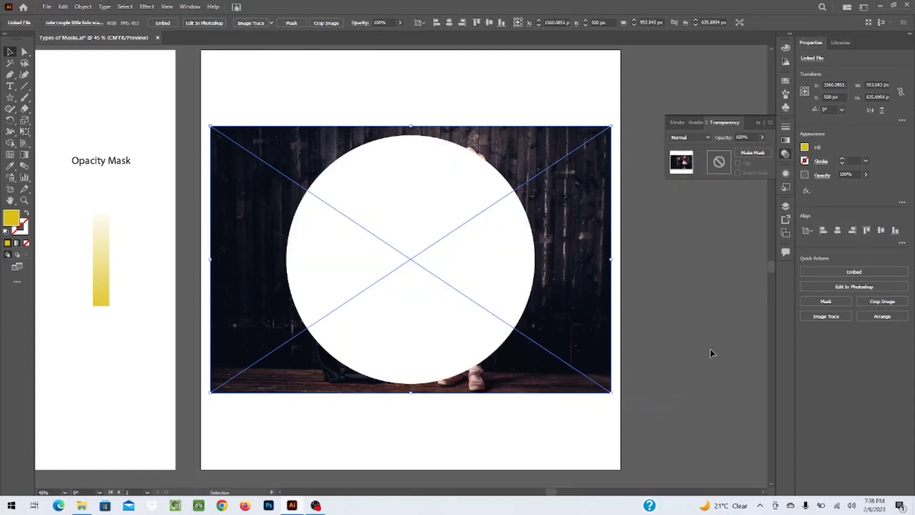
left_click(710, 348)
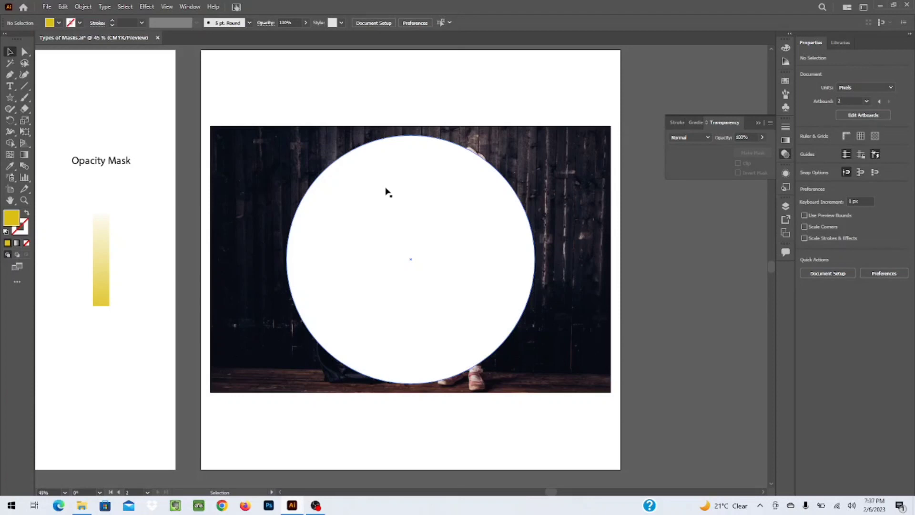
left_click(147, 7)
mouse_move(201, 169)
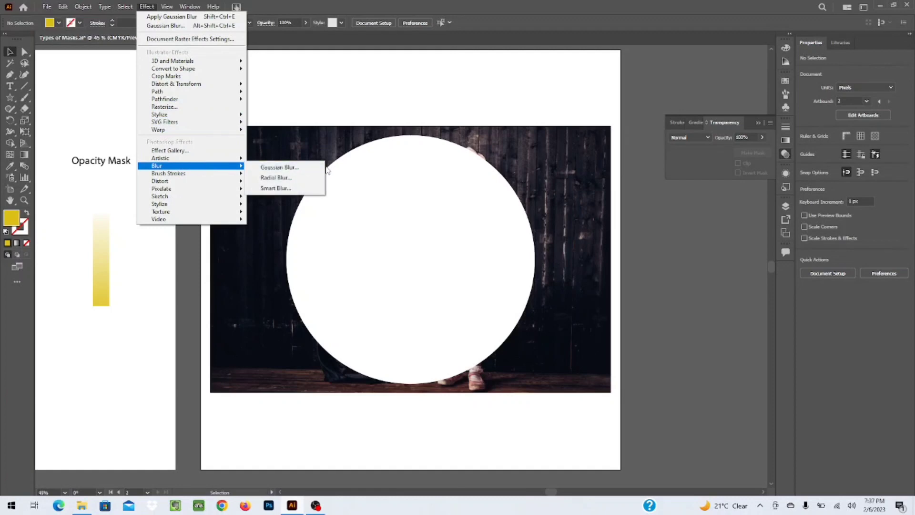
left_click(276, 167)
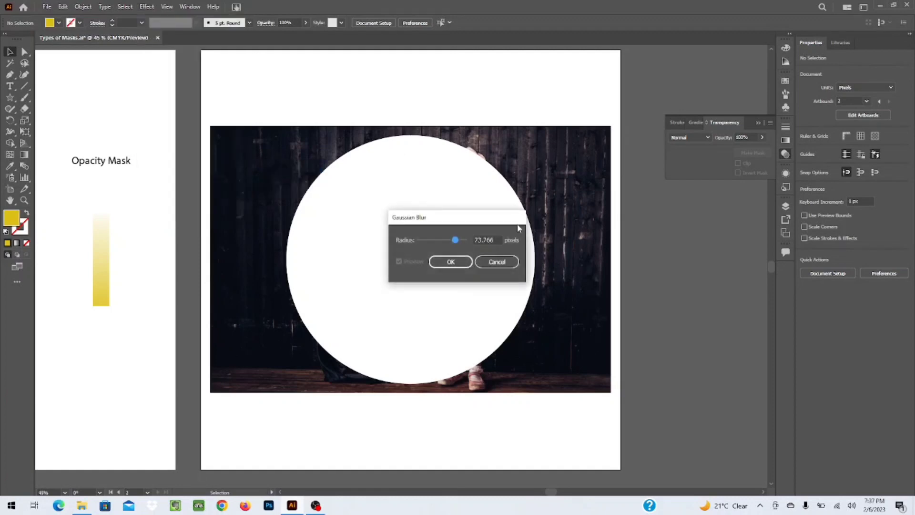
left_click_drag(490, 220, 526, 237)
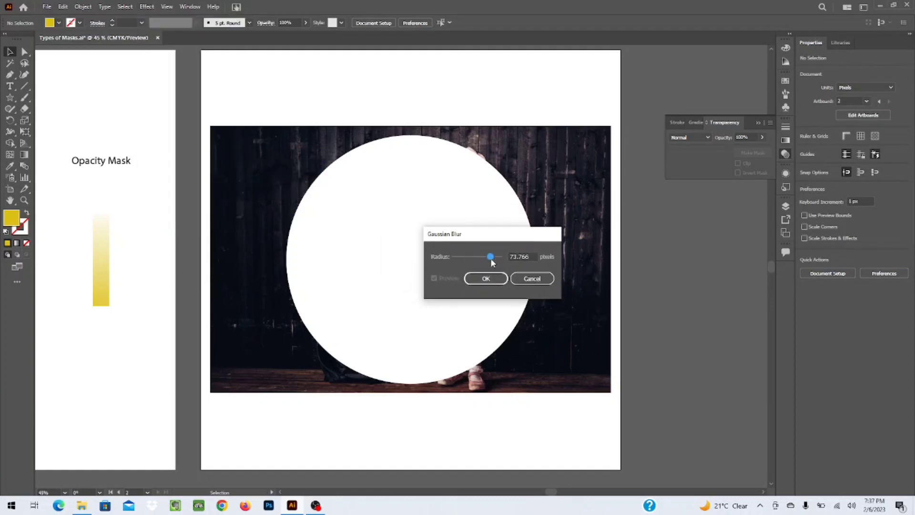
left_click(518, 278)
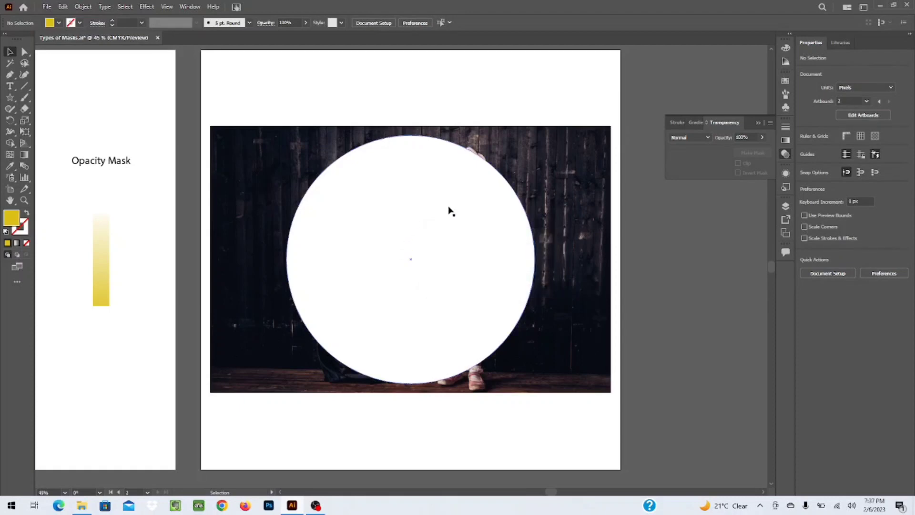
Start a Gaussian Blur effect on the white circle and preview radii between about 7 and 250 pixels.
left_click(417, 241)
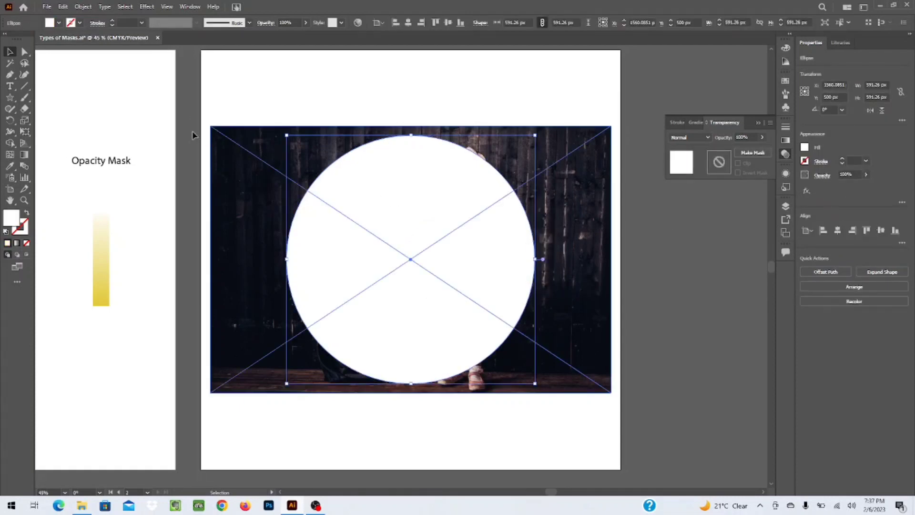
left_click(146, 7)
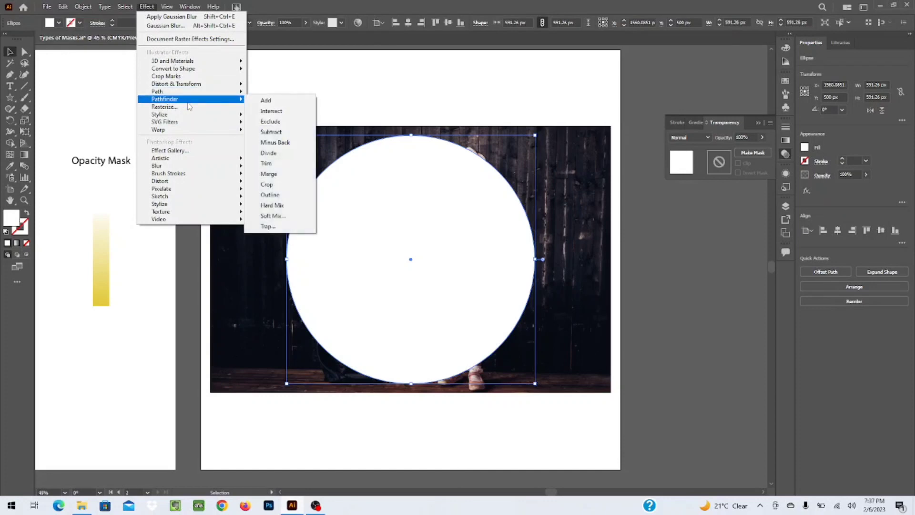
mouse_move(203, 167)
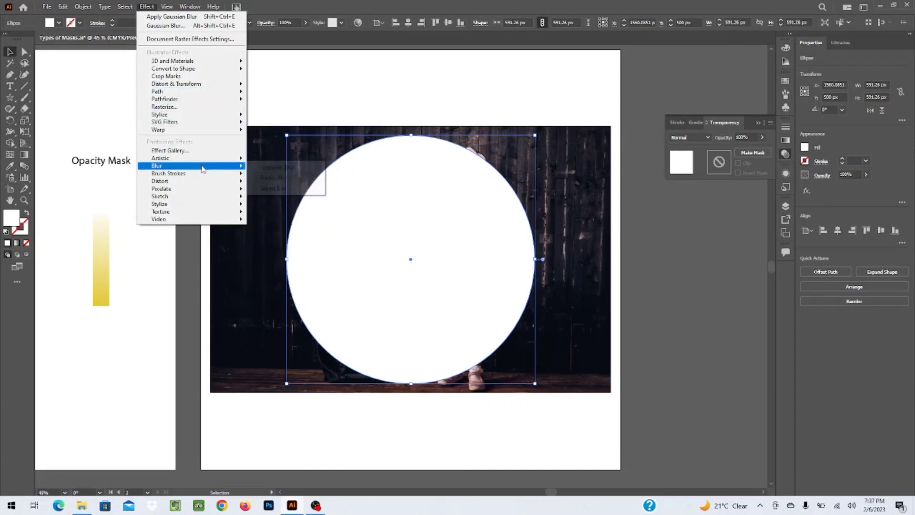
left_click(280, 167)
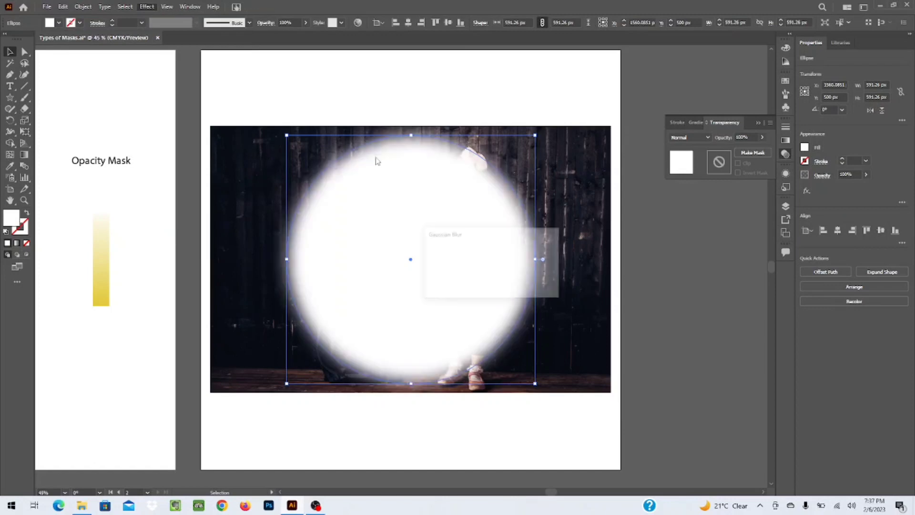
left_click_drag(538, 250, 627, 245)
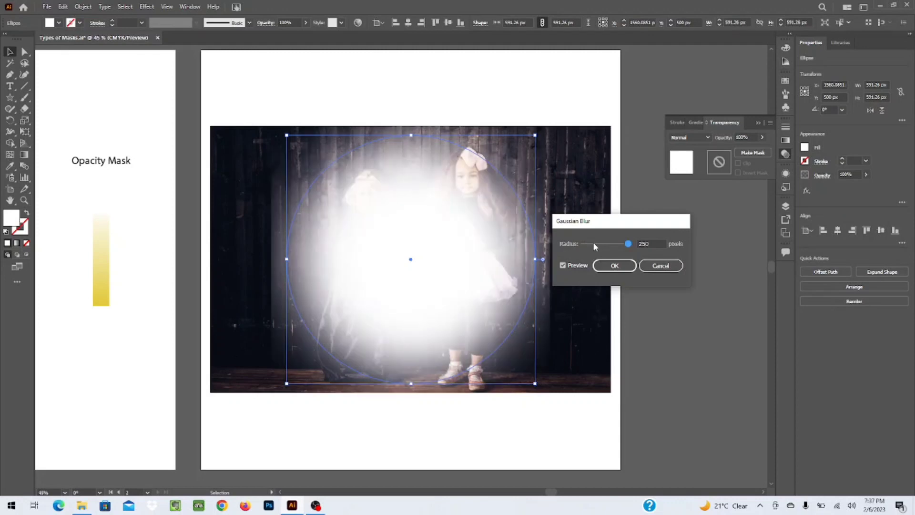
left_click_drag(629, 244, 599, 244)
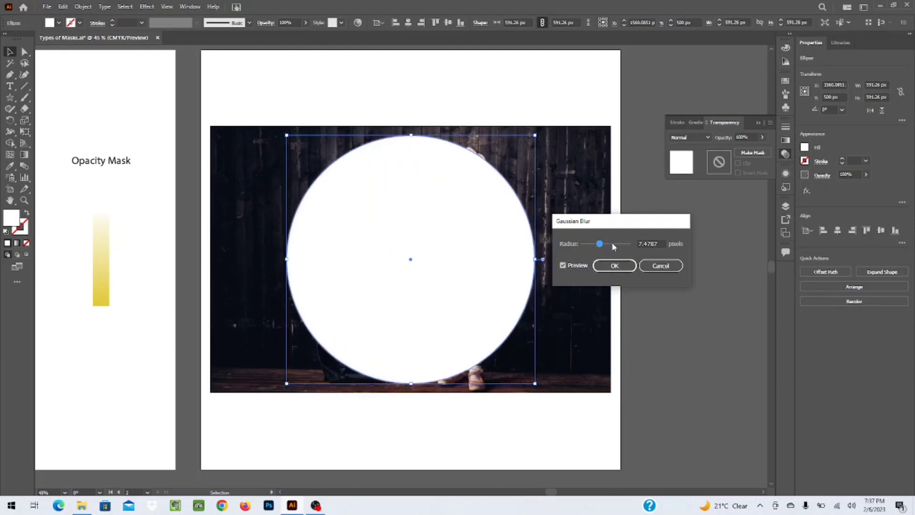
left_click(613, 244)
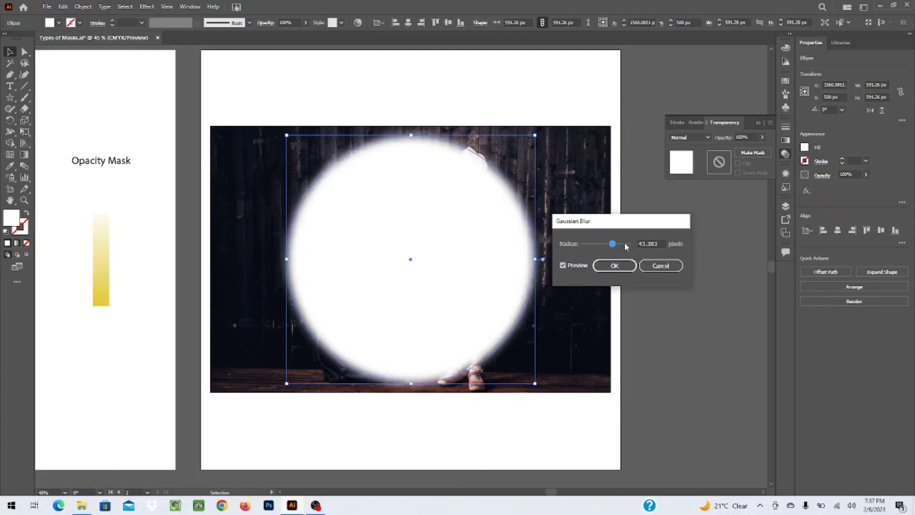
left_click(625, 244)
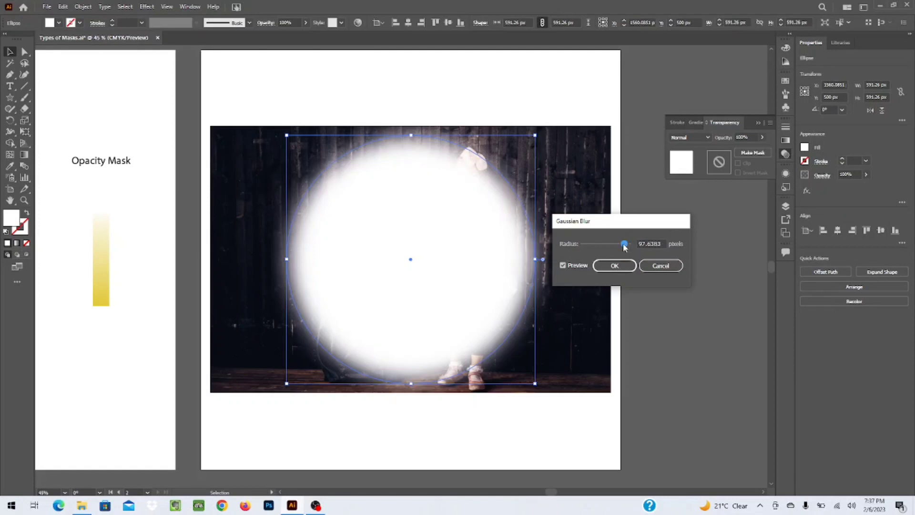
Set the blur radius to 75 pixels, apply the effect, and deselect the circle.
double_click(658, 244)
type("75")
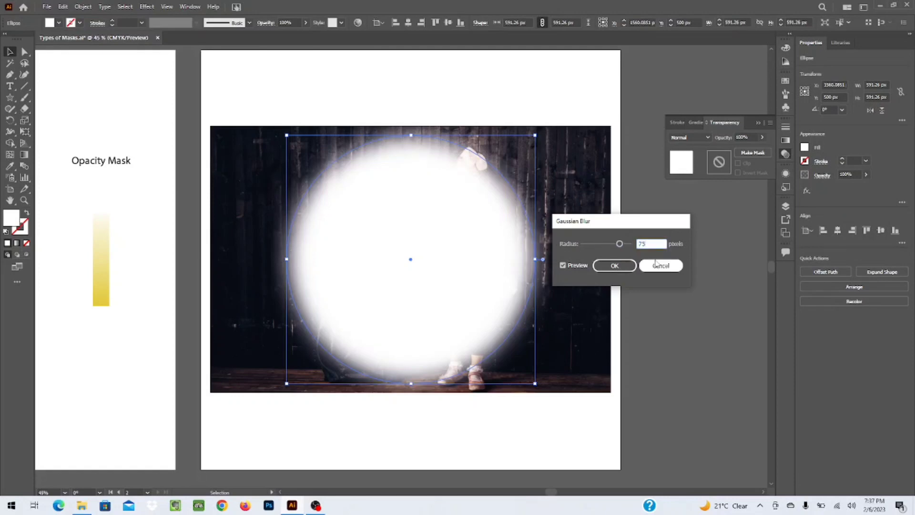
left_click(620, 245)
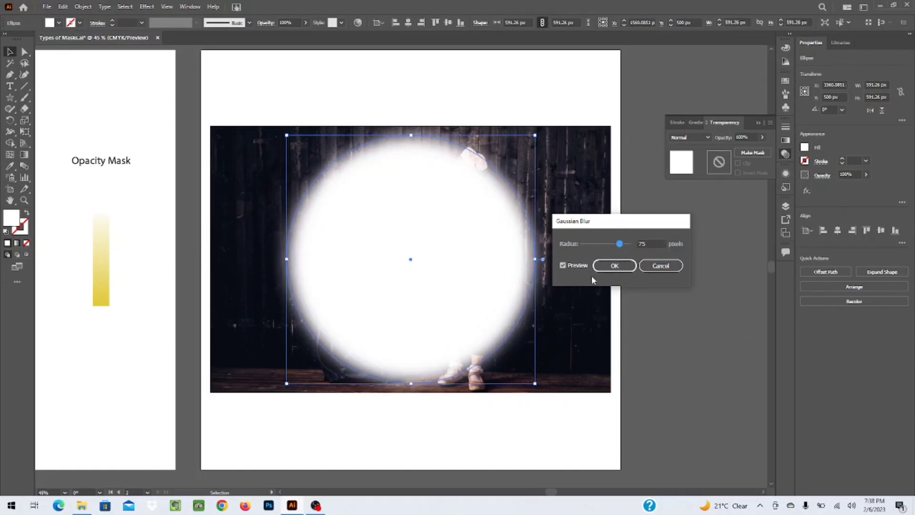
left_click(615, 266)
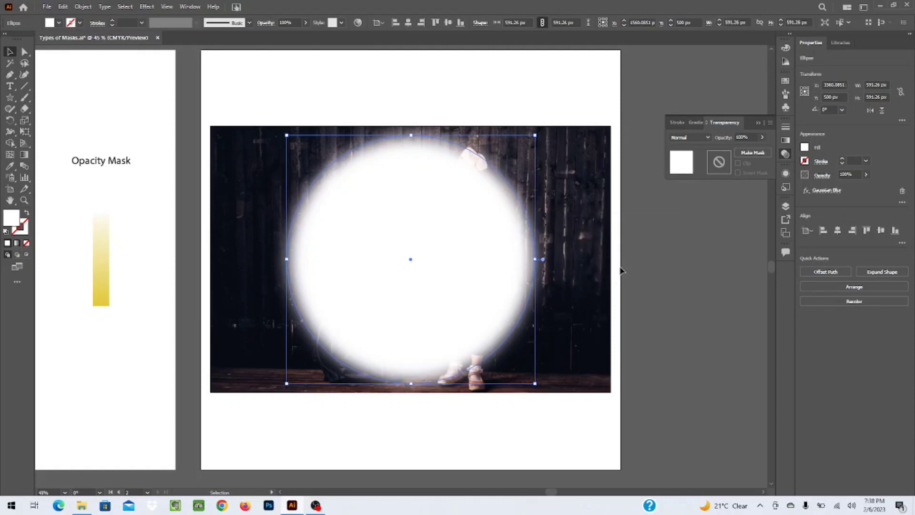
left_click(719, 306)
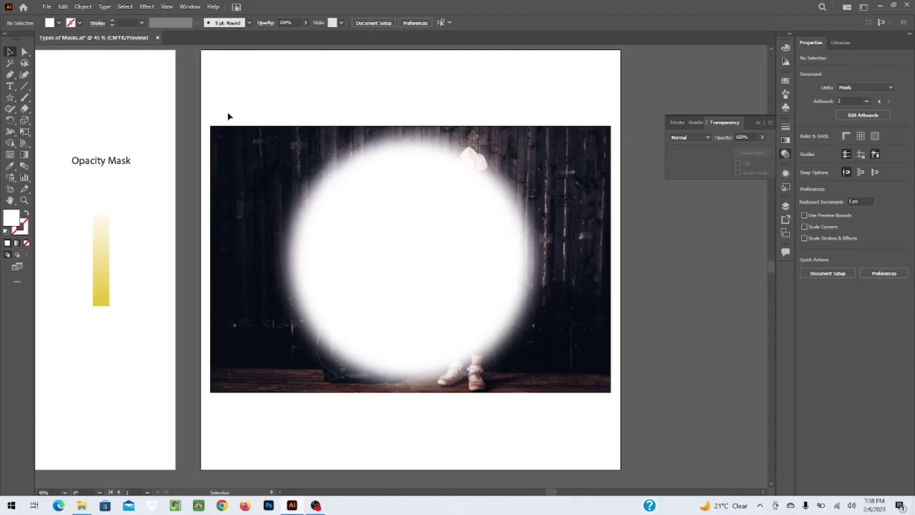
Make an opacity mask from the blurred white circle and the photo of the costumed children, and deselect it.
left_click_drag(204, 109, 658, 385)
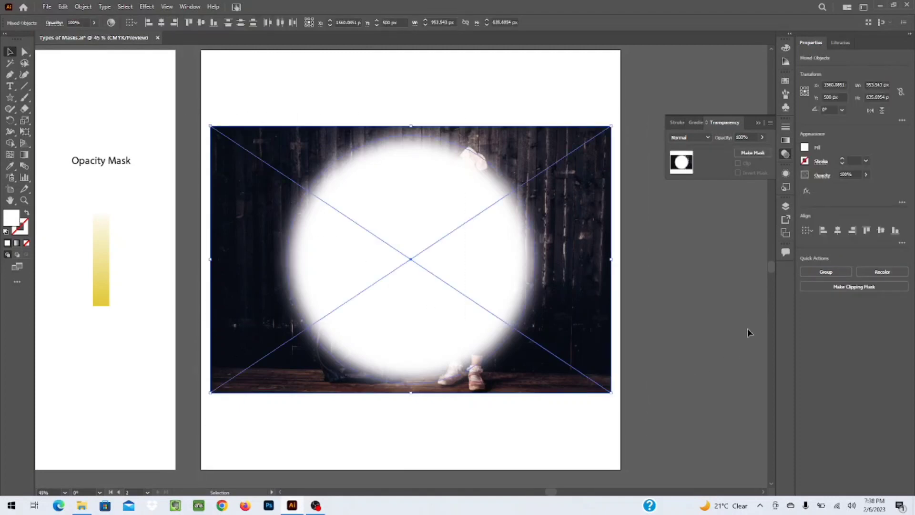
left_click(750, 153)
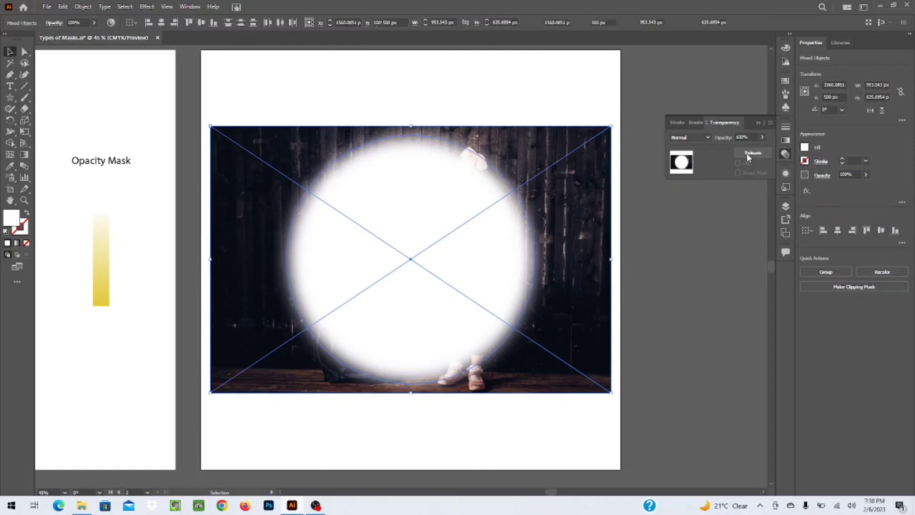
left_click(704, 304)
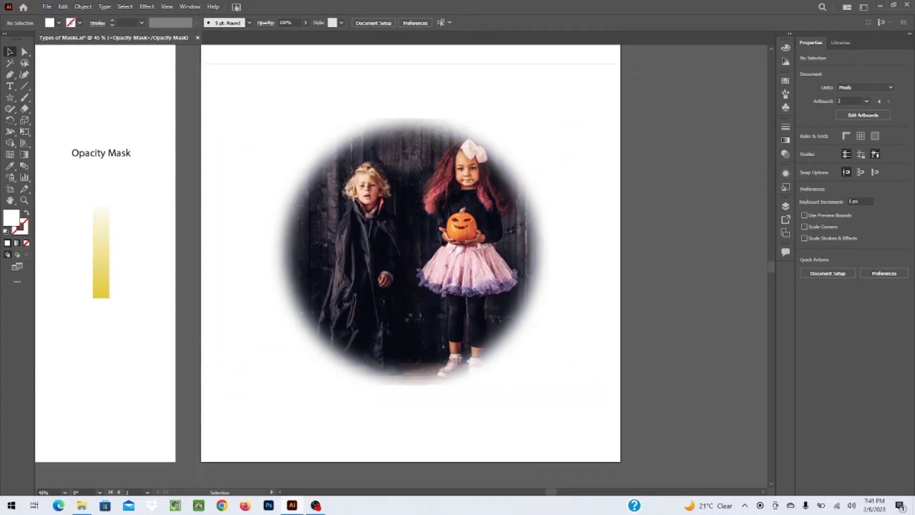
Select the blurred circle inside the photo's opacity mask and display its appearance attributes.
scroll(695, 365, "down", 2)
key("ctrl+a")
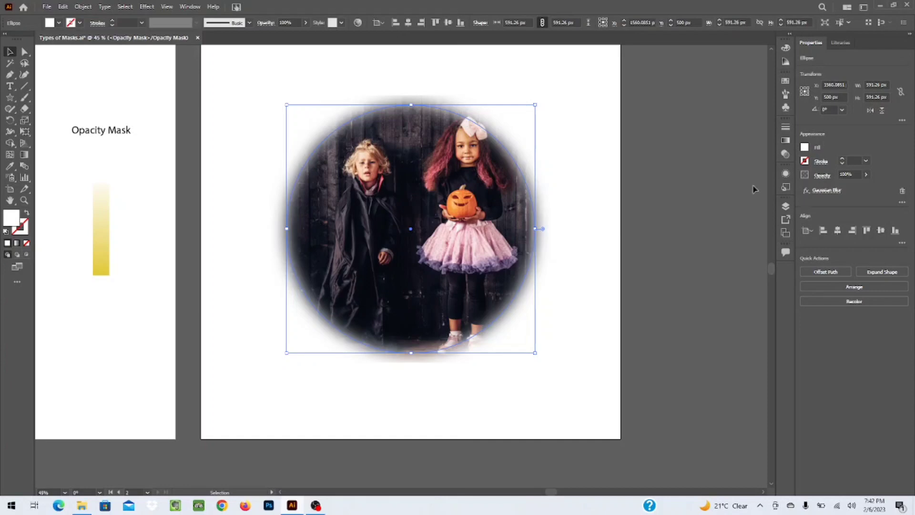
left_click(903, 204)
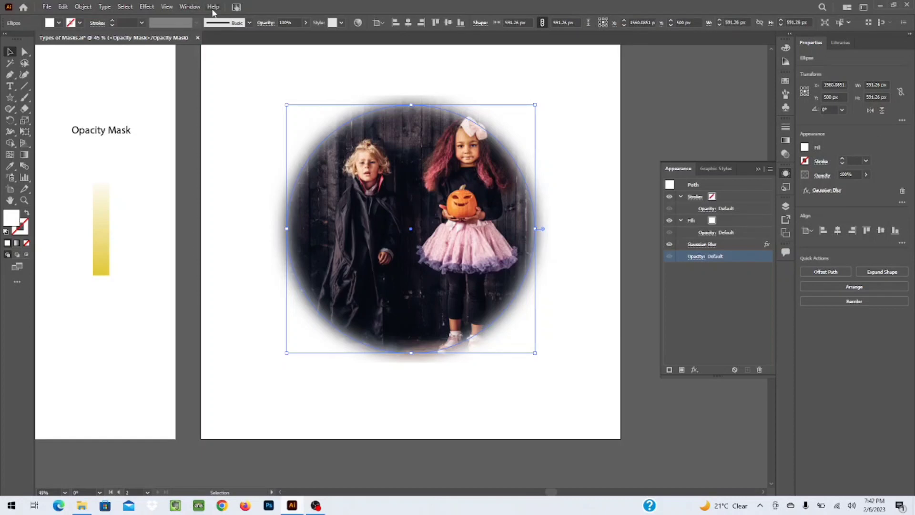
left_click(186, 6)
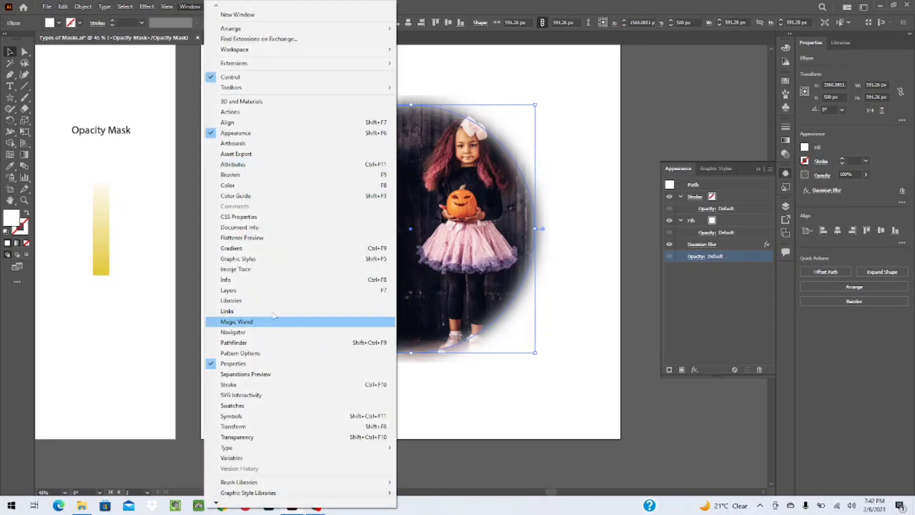
left_click(271, 133)
left_click(183, 6)
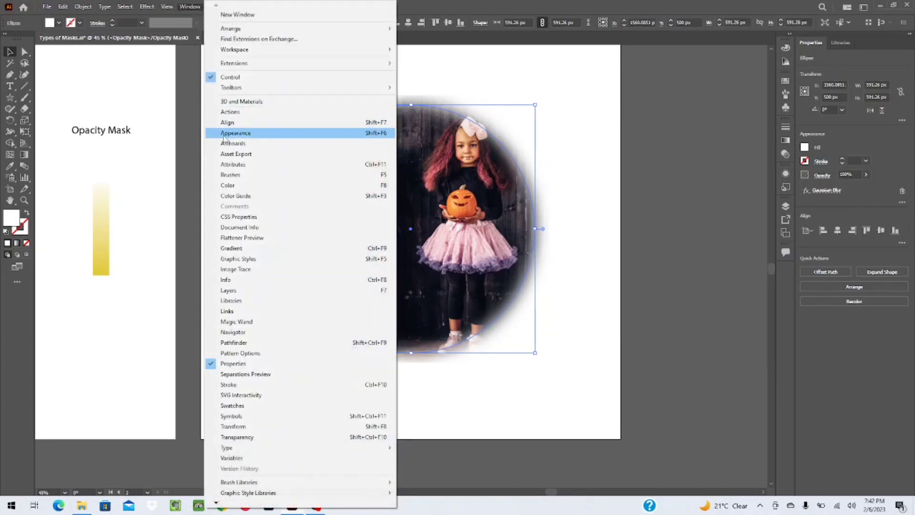
left_click(270, 133)
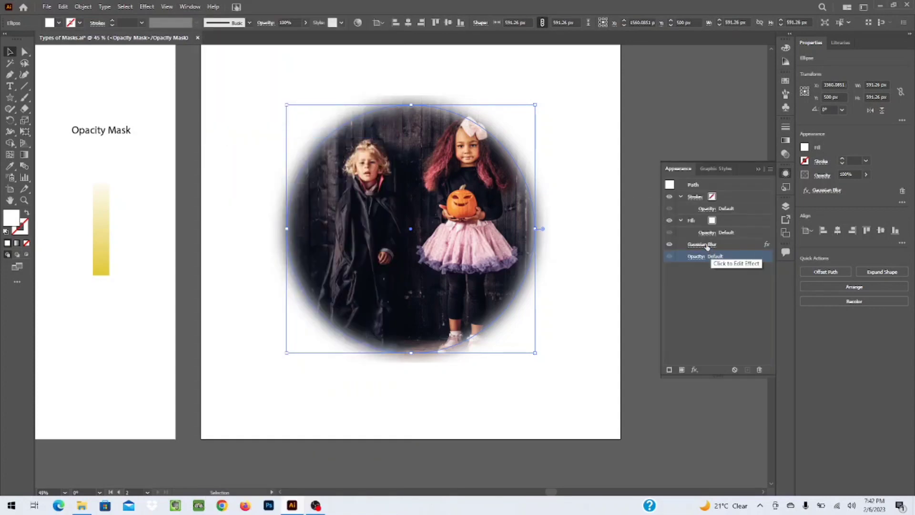
Reduce the mask circle's Gaussian Blur radius to 43.383 pixels, deselect it, and put the appearance attributes away.
left_click(709, 246)
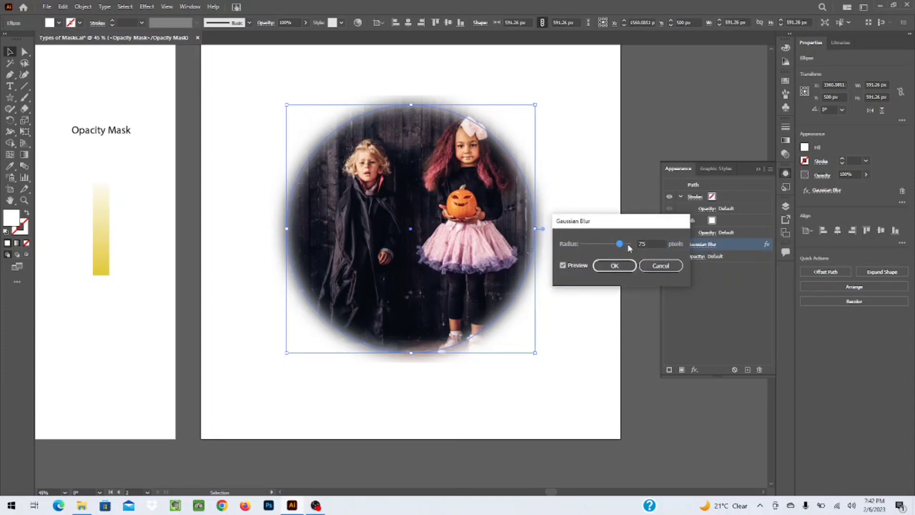
mouse_move(620, 244)
left_mouse_down()
mouse_move(629, 247)
mouse_move(612, 245)
left_mouse_up()
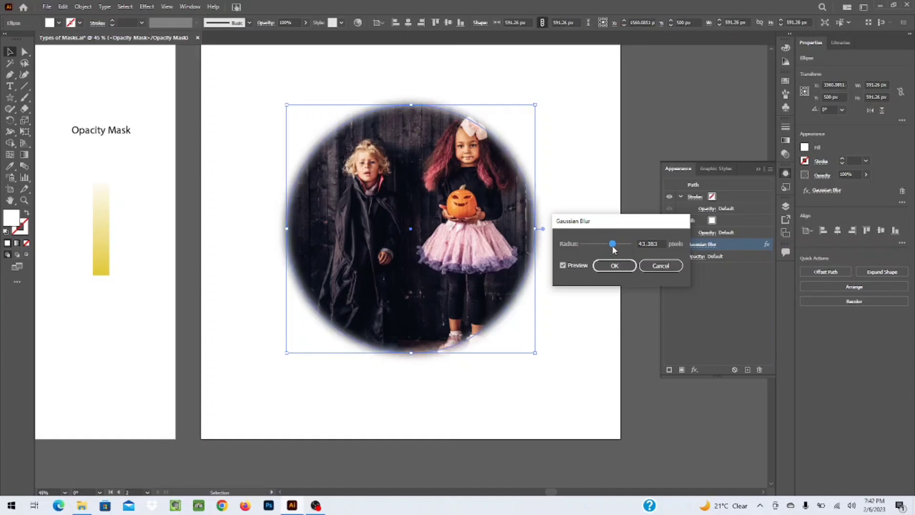
left_click(608, 266)
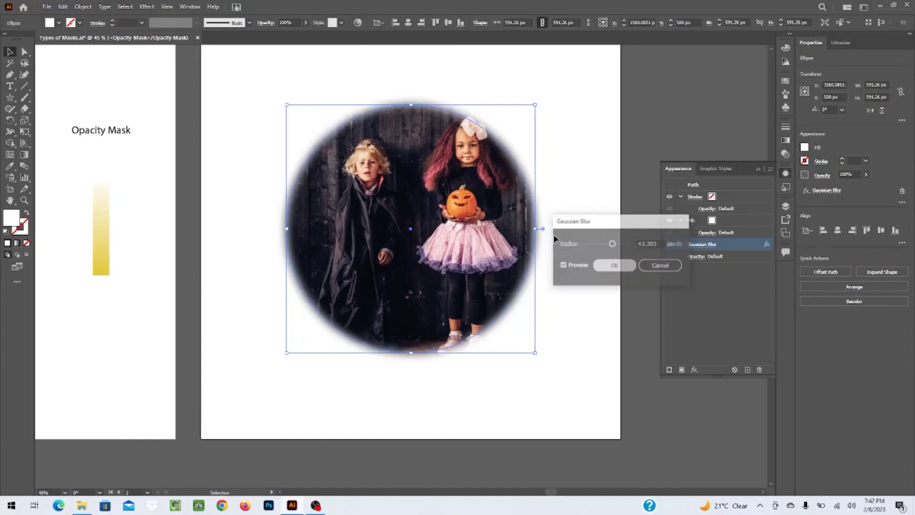
left_click(471, 114)
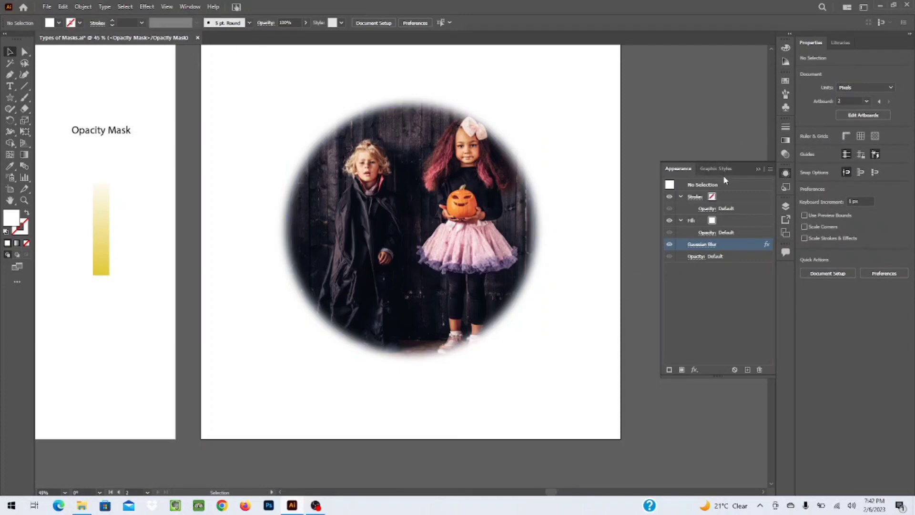
left_click(759, 169)
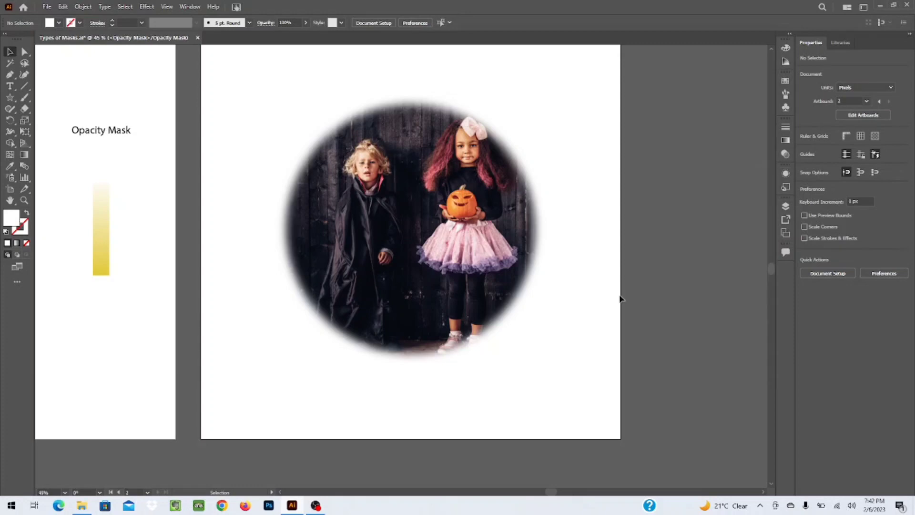
left_click_drag(224, 140, 319, 180)
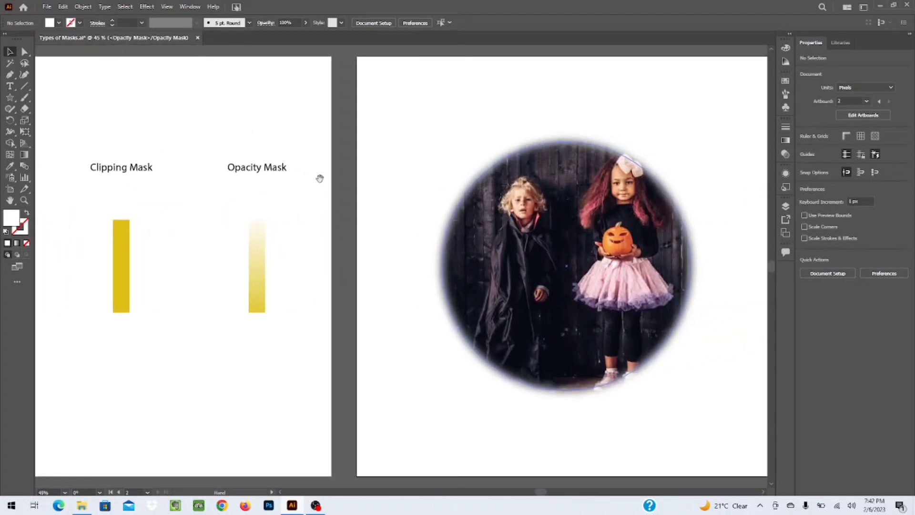